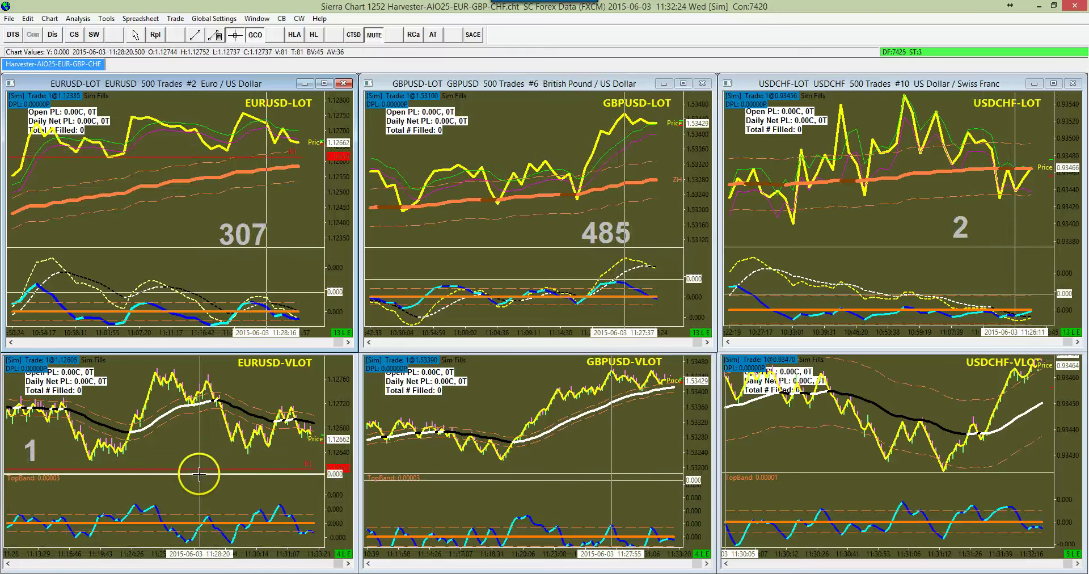
Set the MACD region's value axis on the EURUSD-LOT chart to Interactive Scale Move and shift the plot upward.
left_click(114, 467)
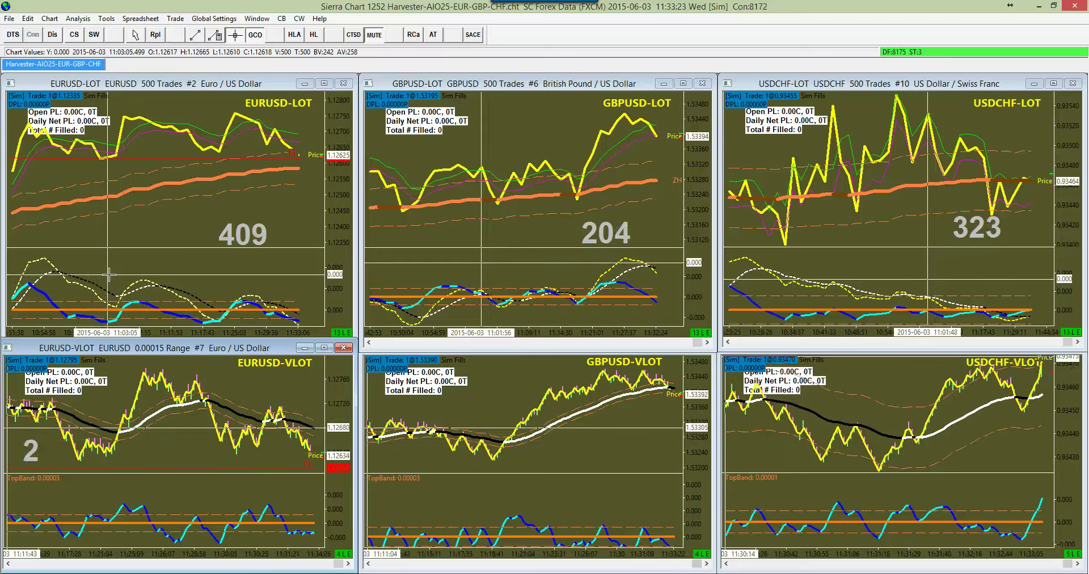
left_click(335, 280)
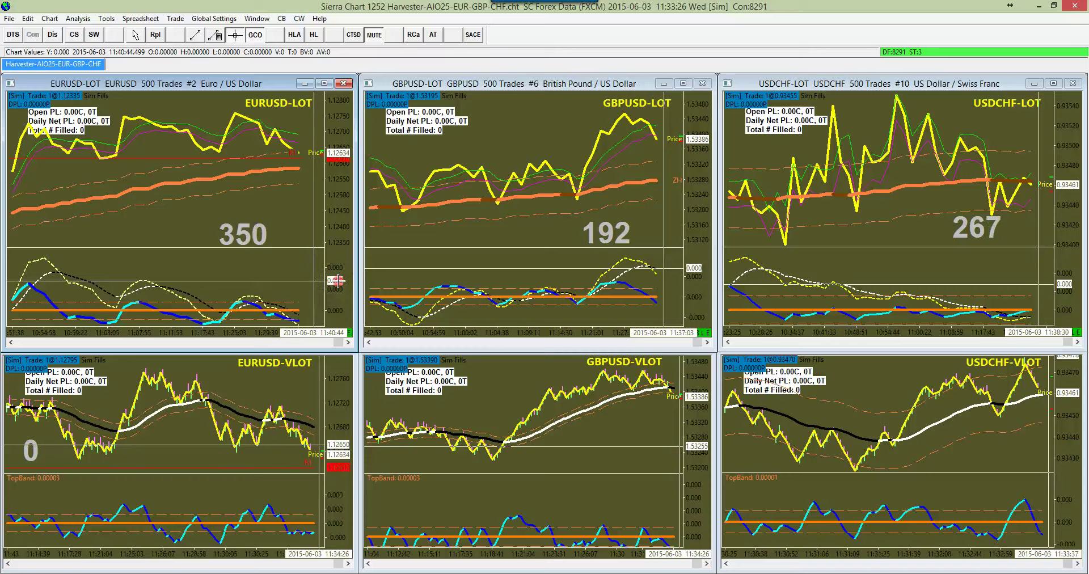
right_click(336, 281)
left_click(320, 202)
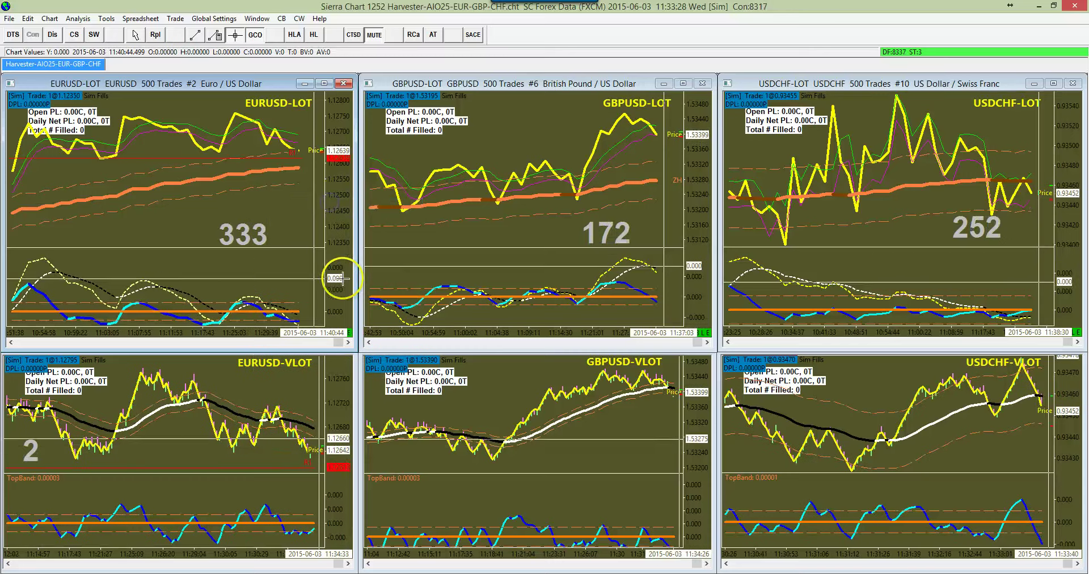
left_click_drag(336, 278, 339, 274)
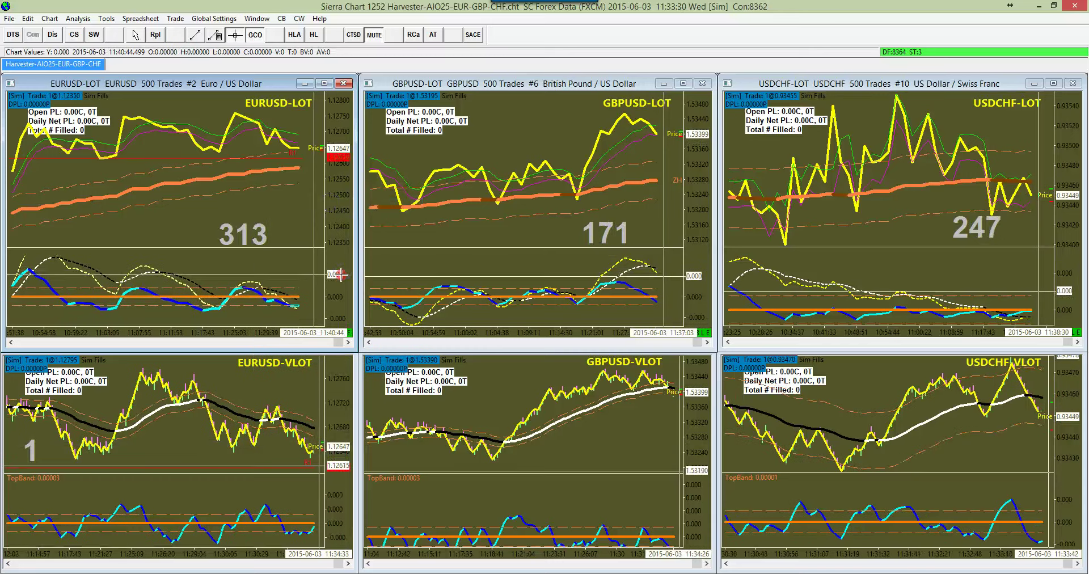
right_click(339, 275)
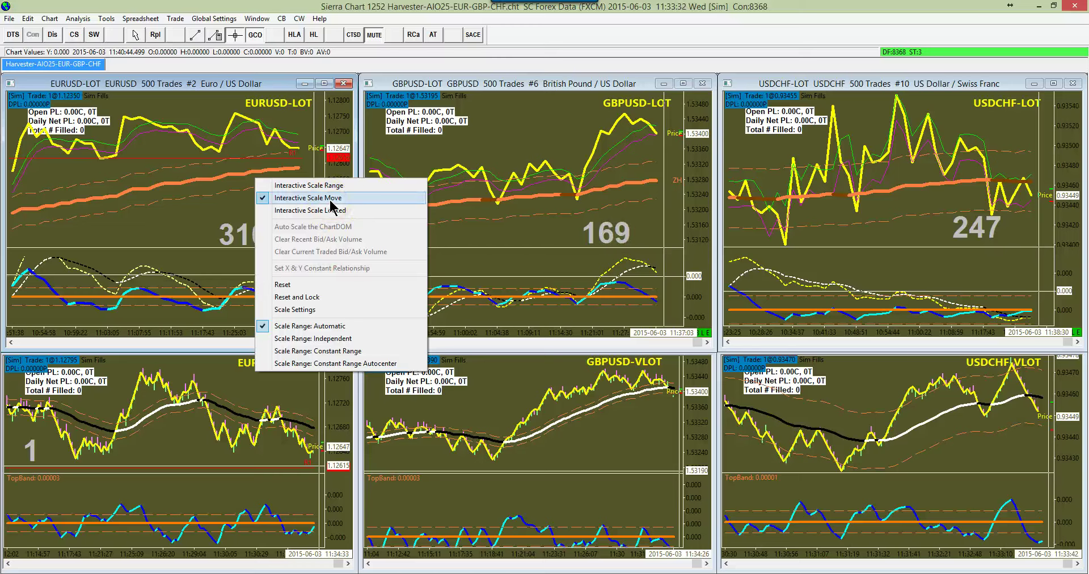
left_click(69, 262)
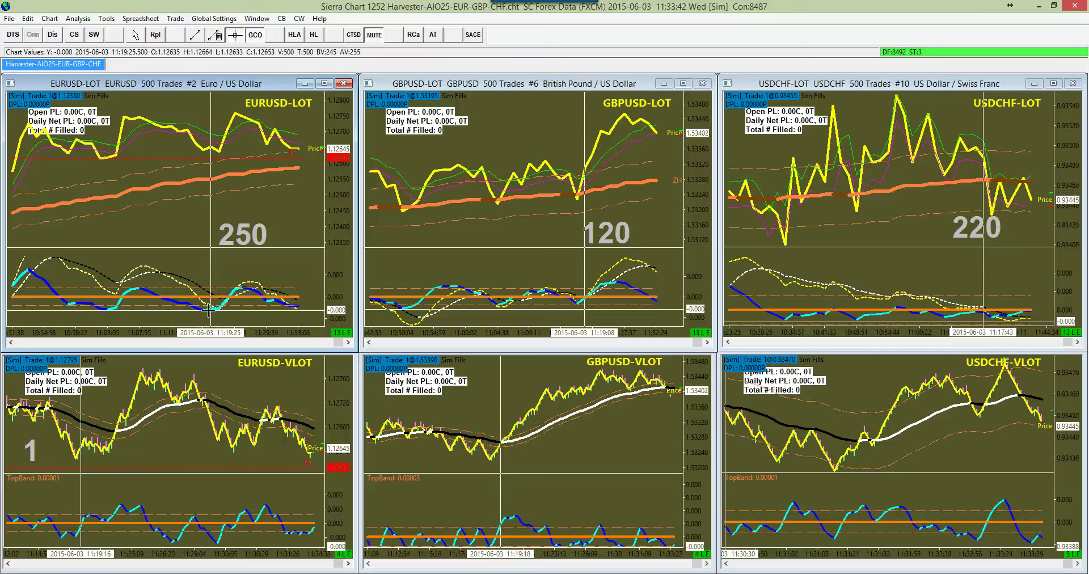
Review the subgraphs and inputs of the EURUSD-LOT chart's MACD study, leaving its settings untouched.
mouse_move(210, 309)
left_mouse_down()
mouse_move(80, 277)
mouse_move(76, 261)
mouse_move(105, 292)
mouse_move(165, 275)
mouse_move(183, 288)
mouse_move(97, 267)
mouse_move(97, 287)
mouse_move(126, 285)
mouse_move(73, 253)
mouse_move(173, 262)
mouse_move(218, 292)
left_mouse_up()
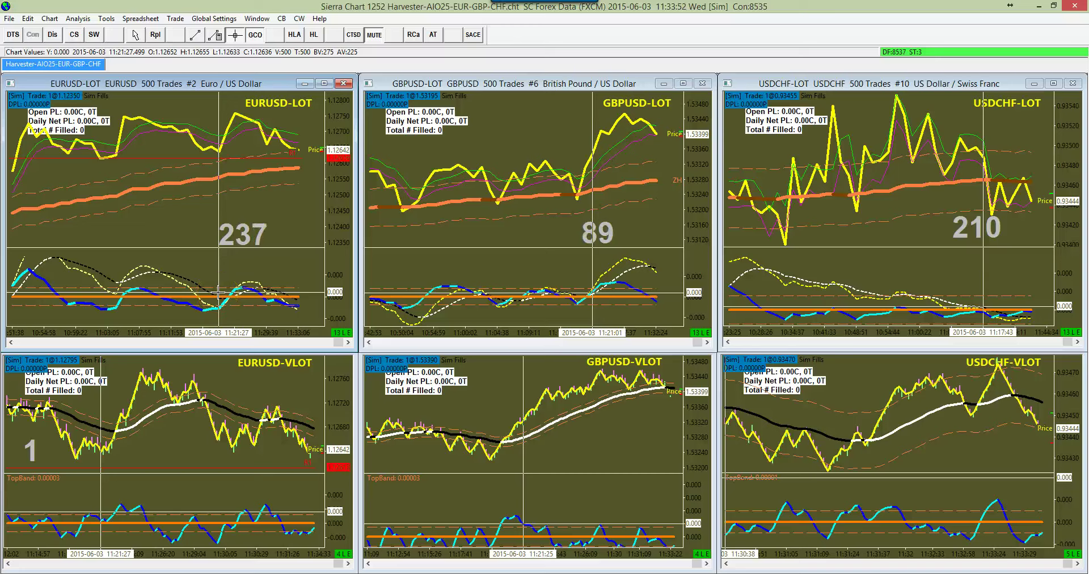
left_click_drag(211, 292, 154, 203)
right_click(154, 203)
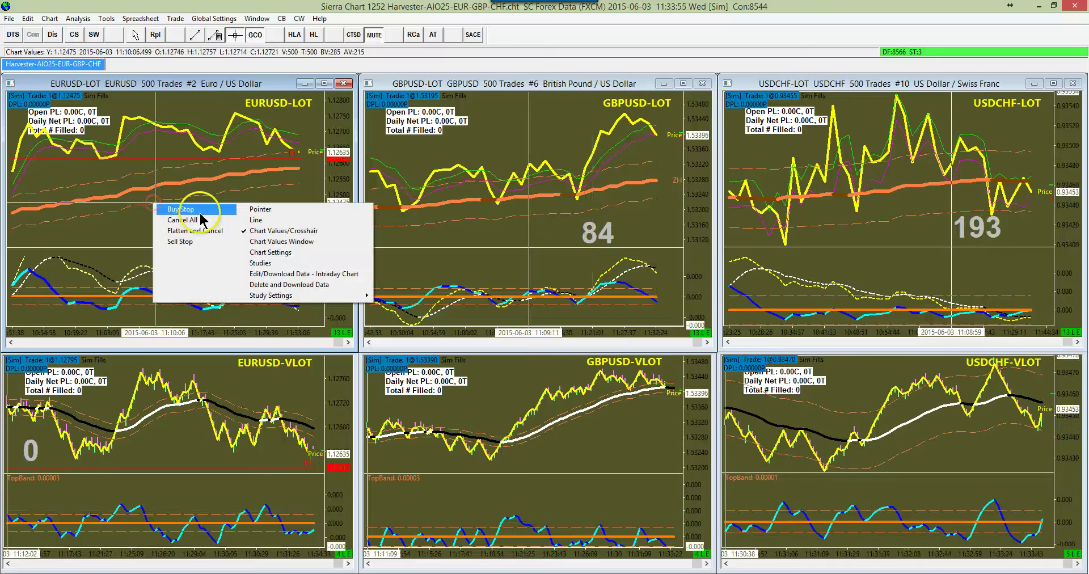
left_click(260, 264)
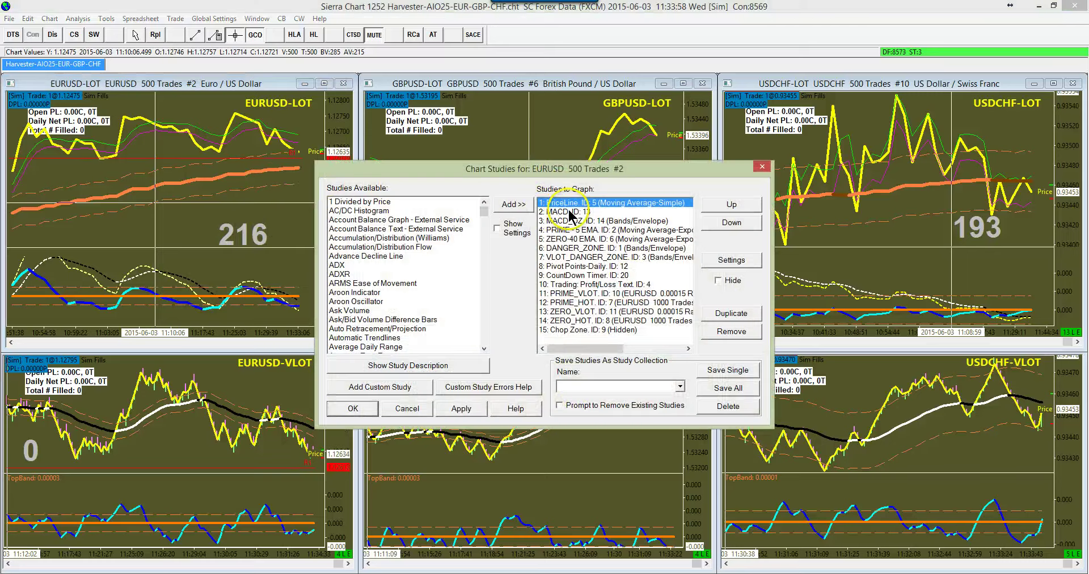
double_click(570, 213)
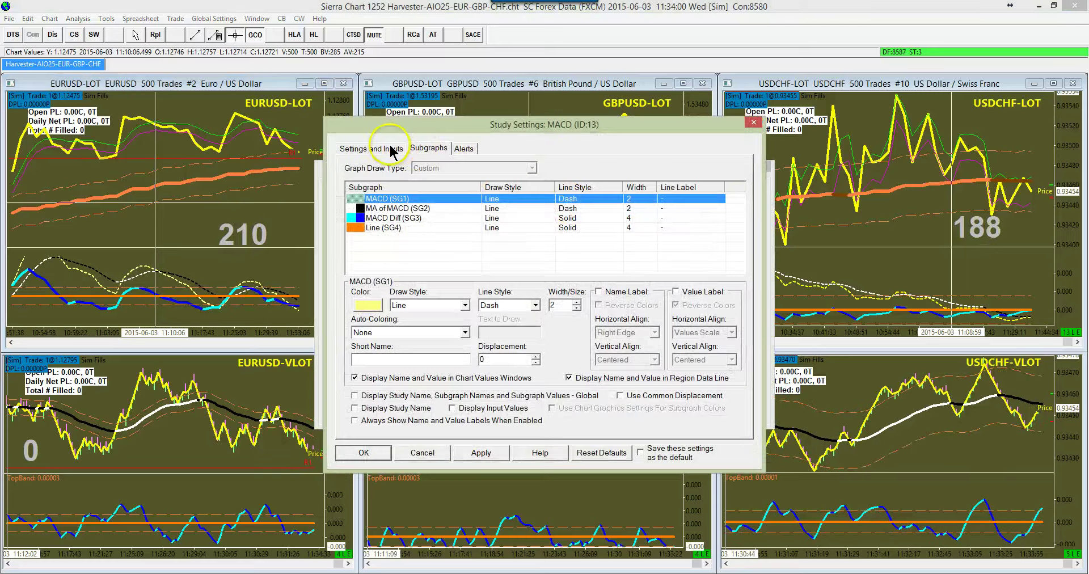
left_click(387, 147)
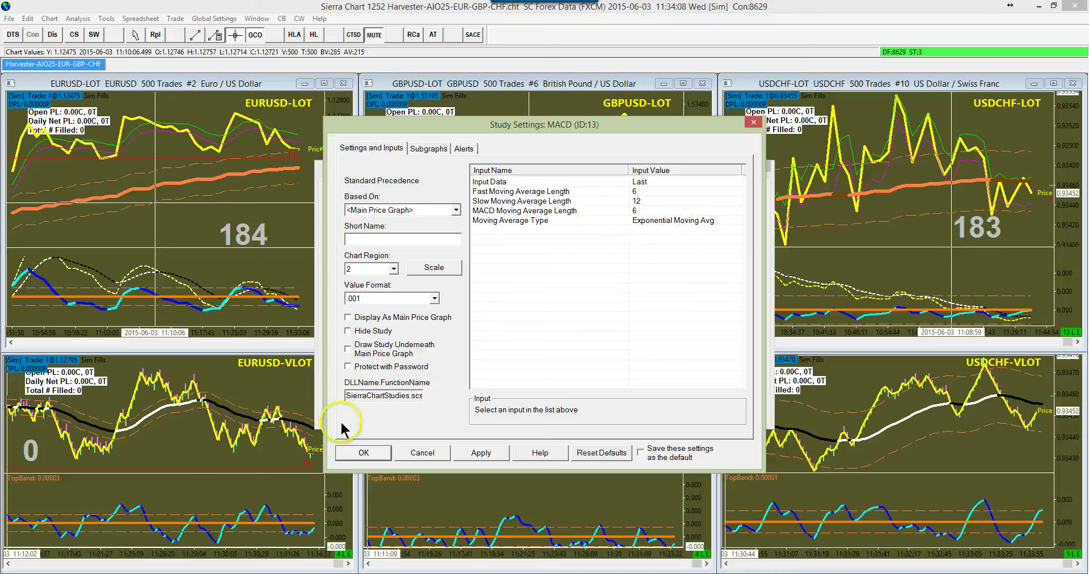
left_click(420, 453)
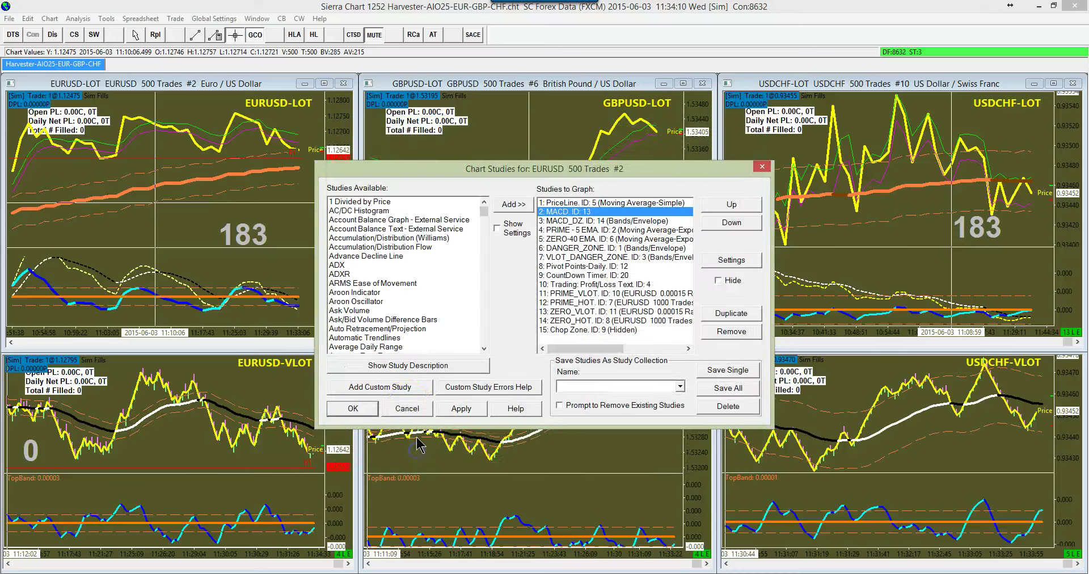
left_click(407, 409)
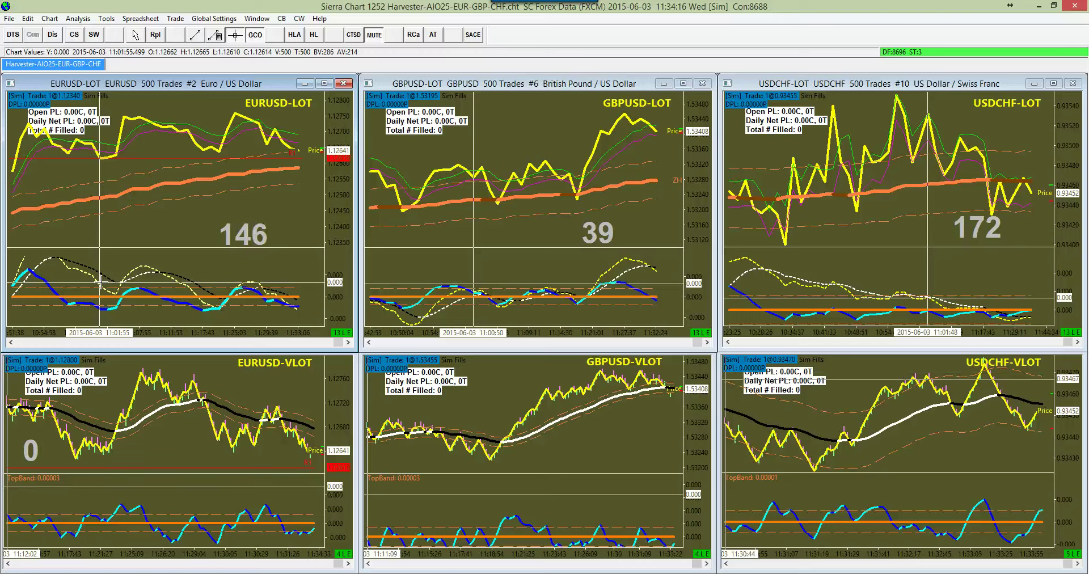
Trace the MACD lines, their swings and zero-line crossings on the EURUSD-LOT chart with the crosshair.
left_click_drag(101, 282, 28, 315)
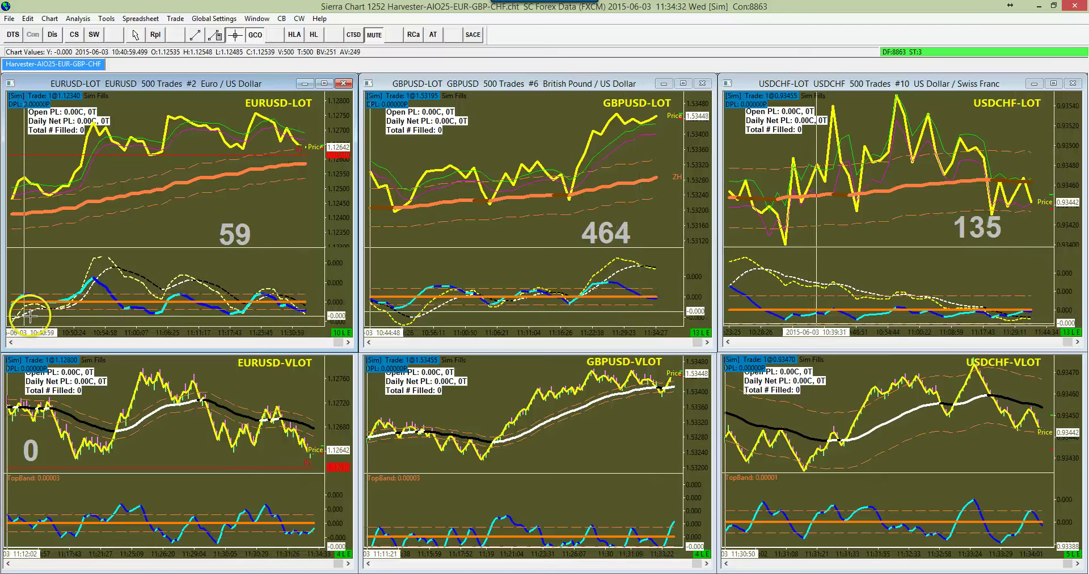
left_click_drag(36, 308, 119, 267)
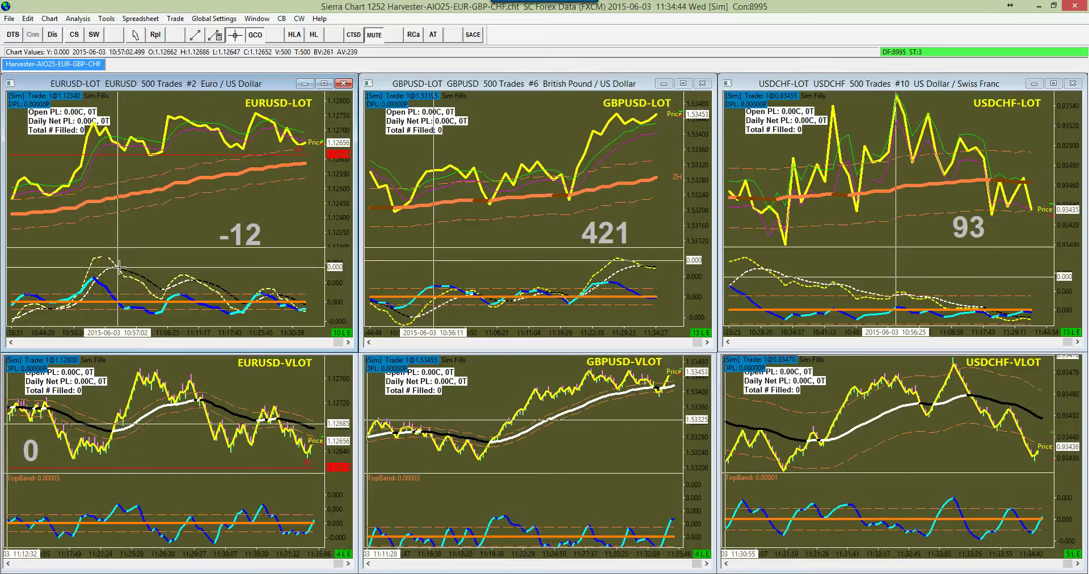
left_click_drag(119, 269, 66, 301)
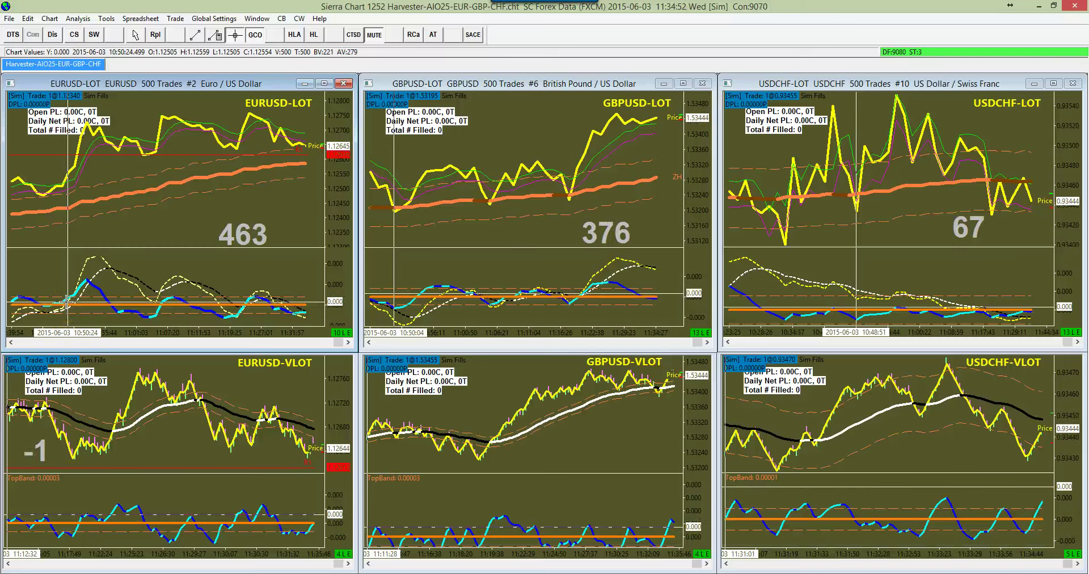
left_click_drag(59, 304, 88, 305)
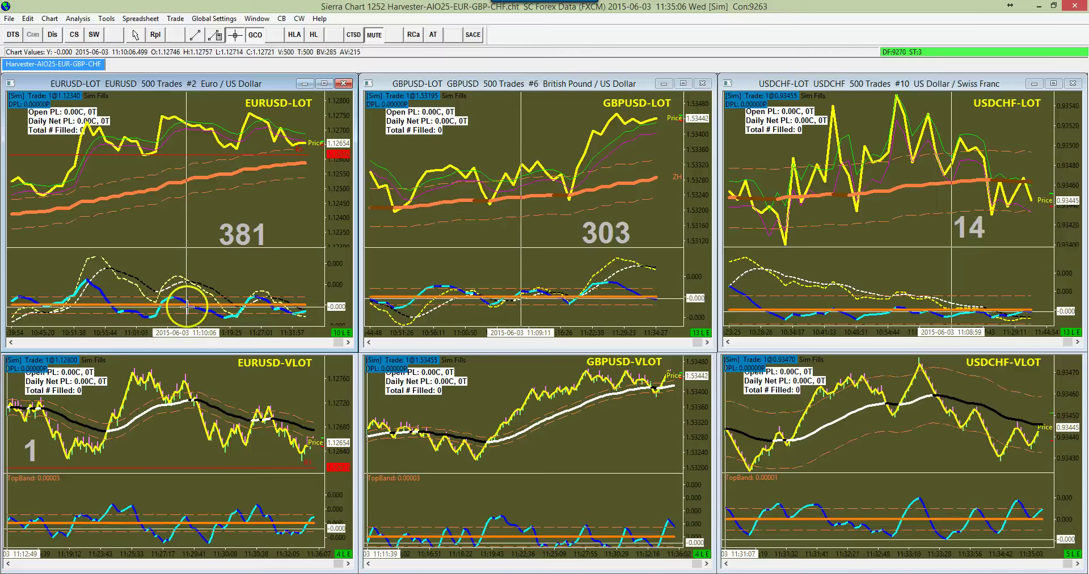
left_click_drag(163, 302, 66, 300)
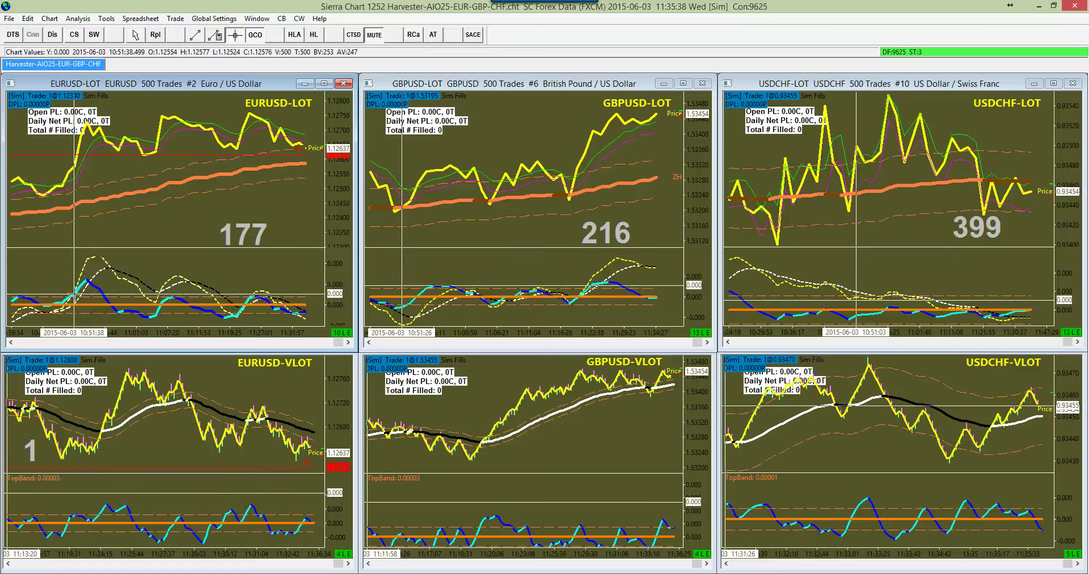
left_click(33, 319)
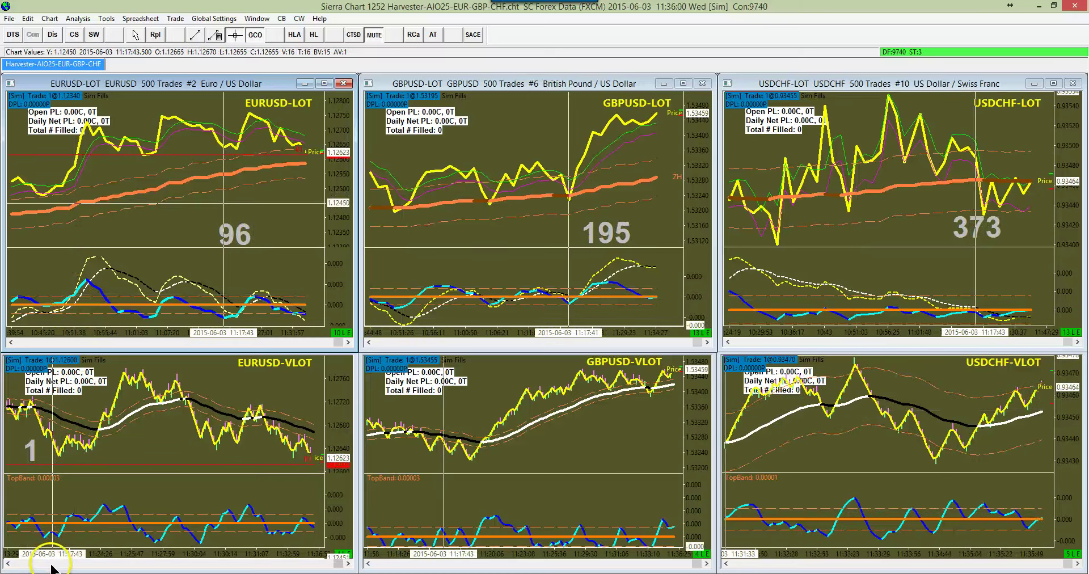
Compress the bar spacing of the EURUSD-VLOT chart and move its large countdown number towards the recent bars.
left_click_drag(51, 564, 88, 554)
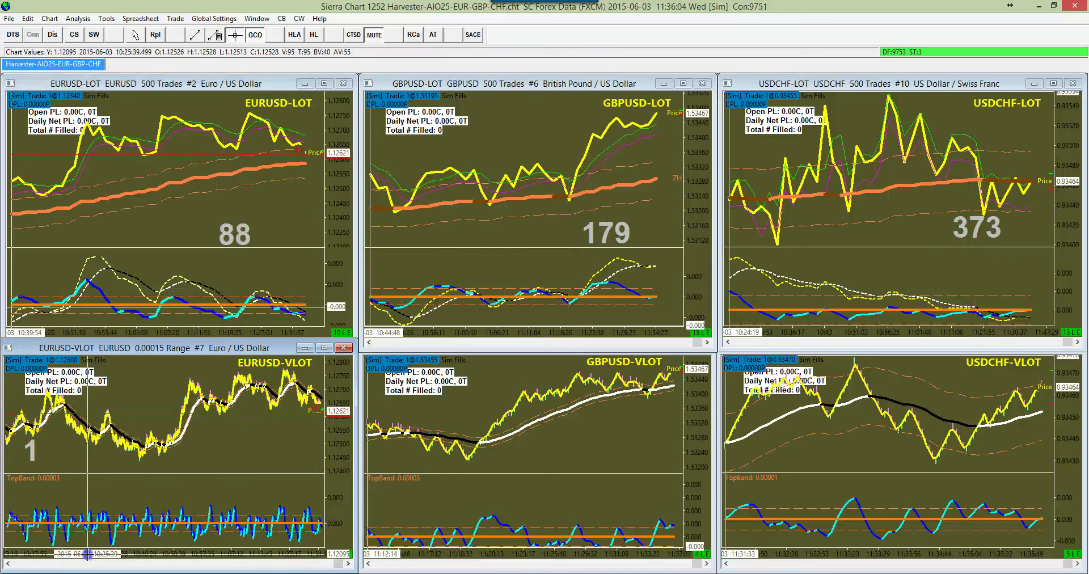
left_click(129, 553)
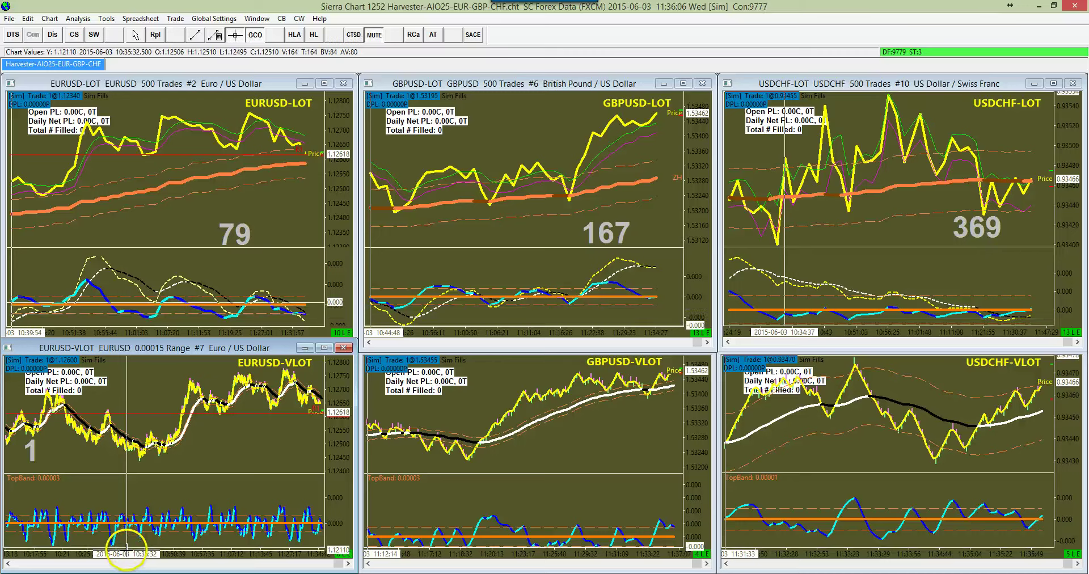
left_click_drag(126, 551, 30, 456)
left_click(222, 457)
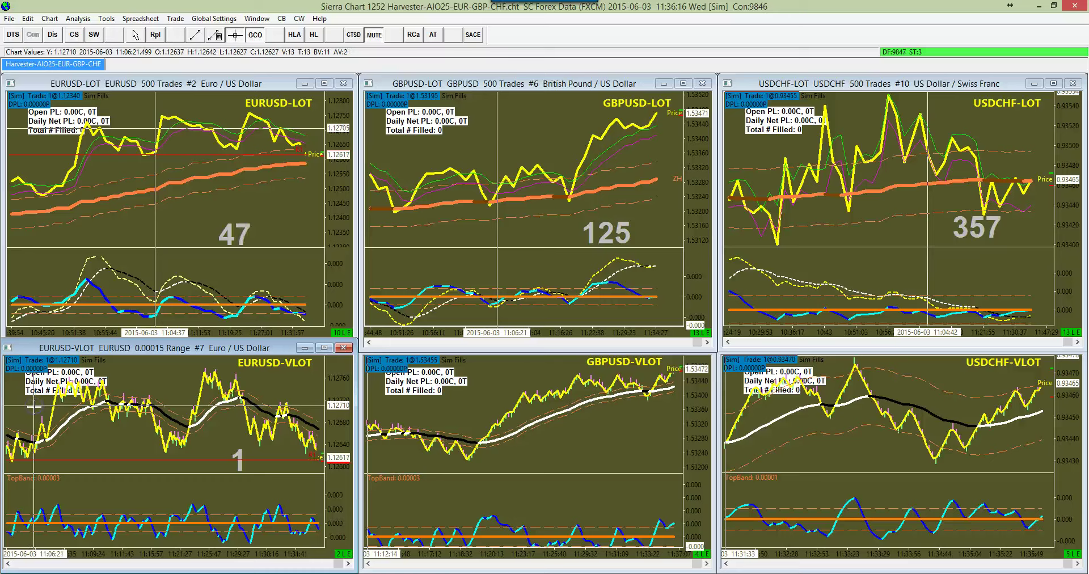
left_click(25, 457)
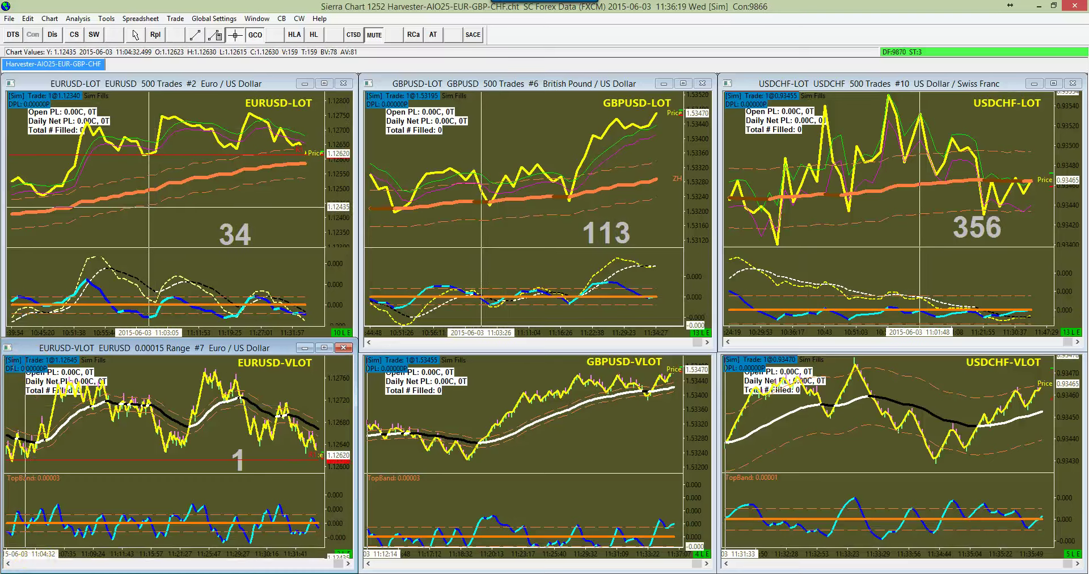
Scroll the EURUSD-VLOT chart back in time to bring the bars around 10:50 into view.
left_click(23, 566)
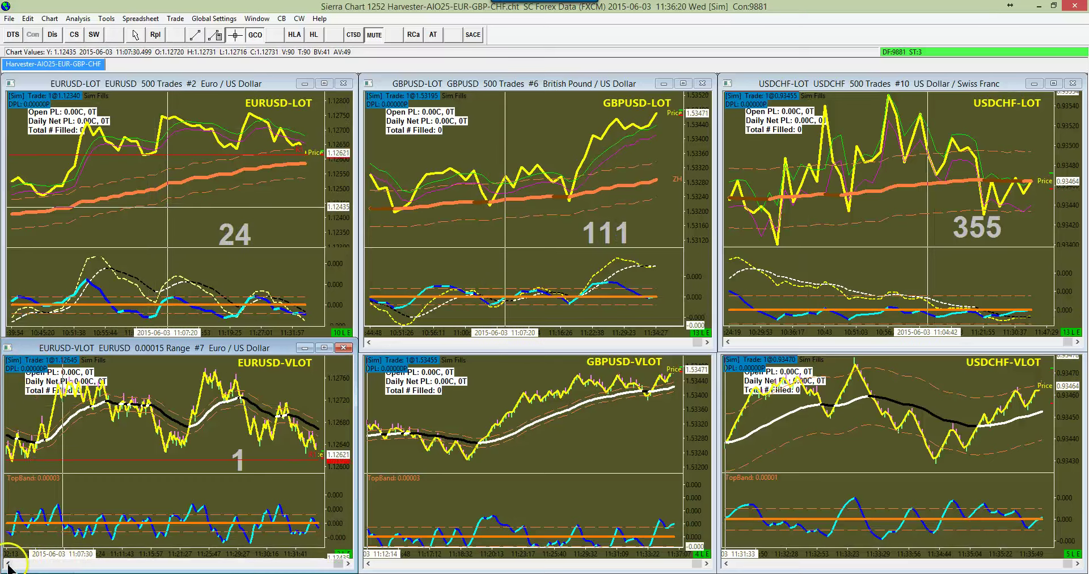
left_click(9, 564)
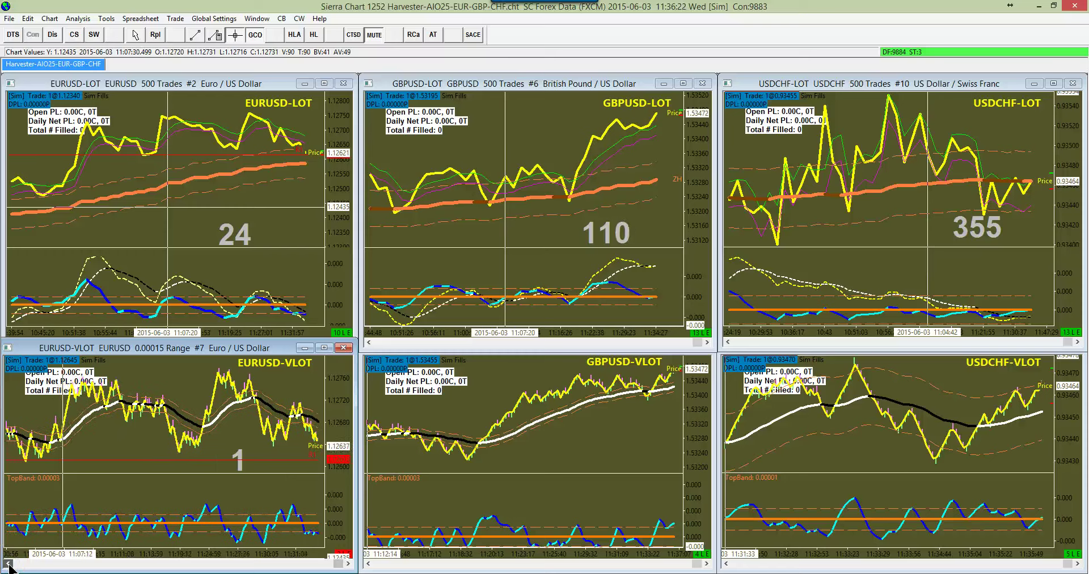
left_click(9, 564)
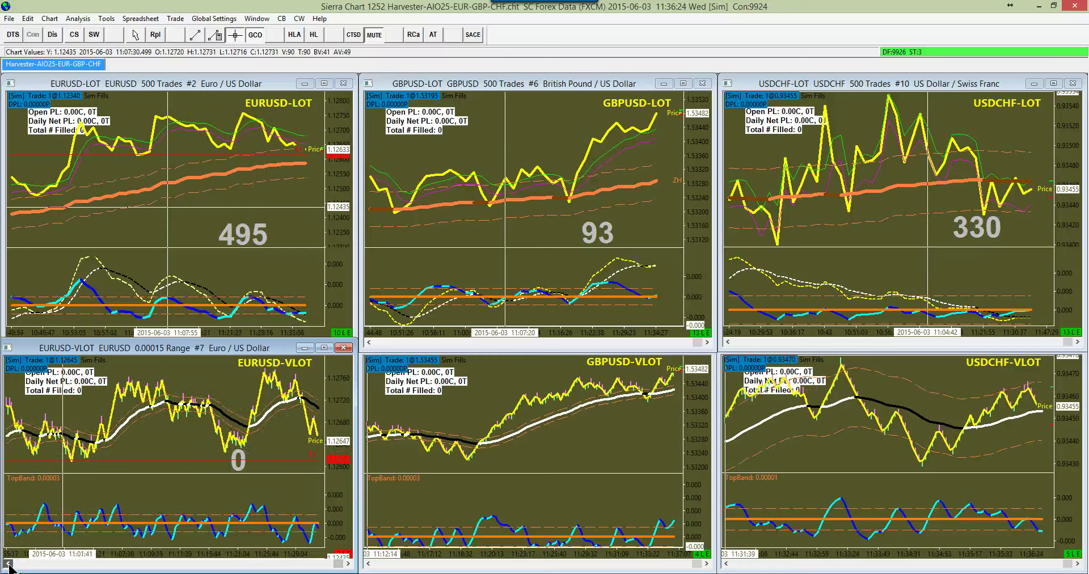
left_click(8, 564)
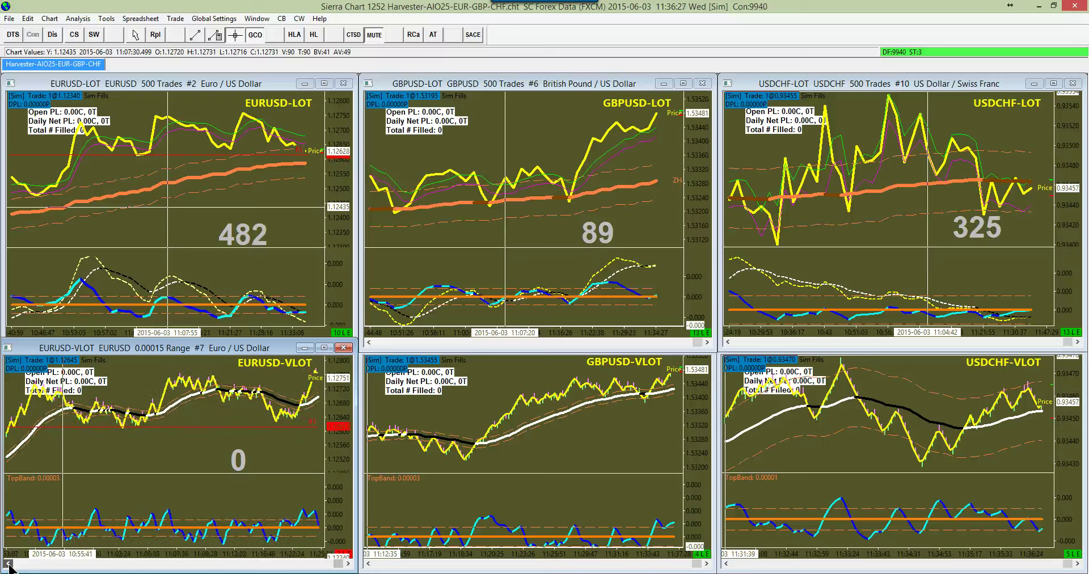
left_click(8, 565)
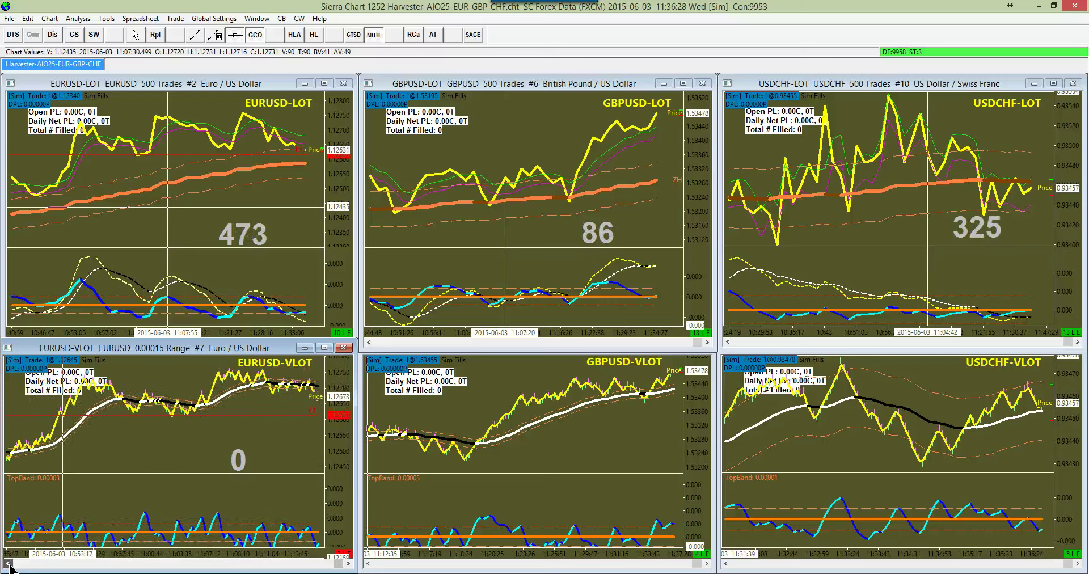
left_click(9, 564)
Compare the price move around 10:50 to 10:52 on the EURUSD-LOT and EURUSD-VLOT charts with the crosshair.
left_click(51, 232)
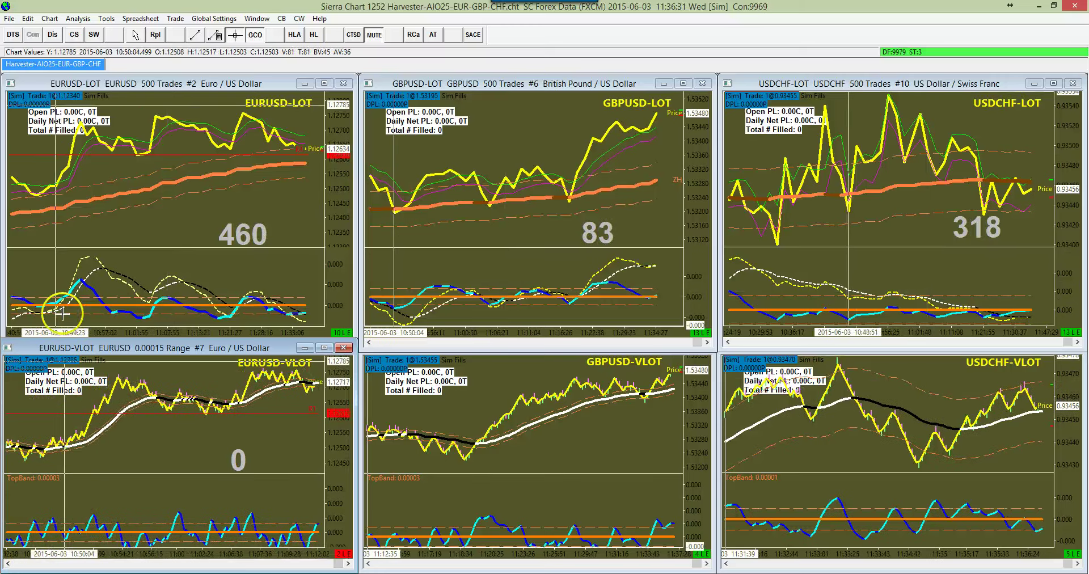
left_click(60, 288)
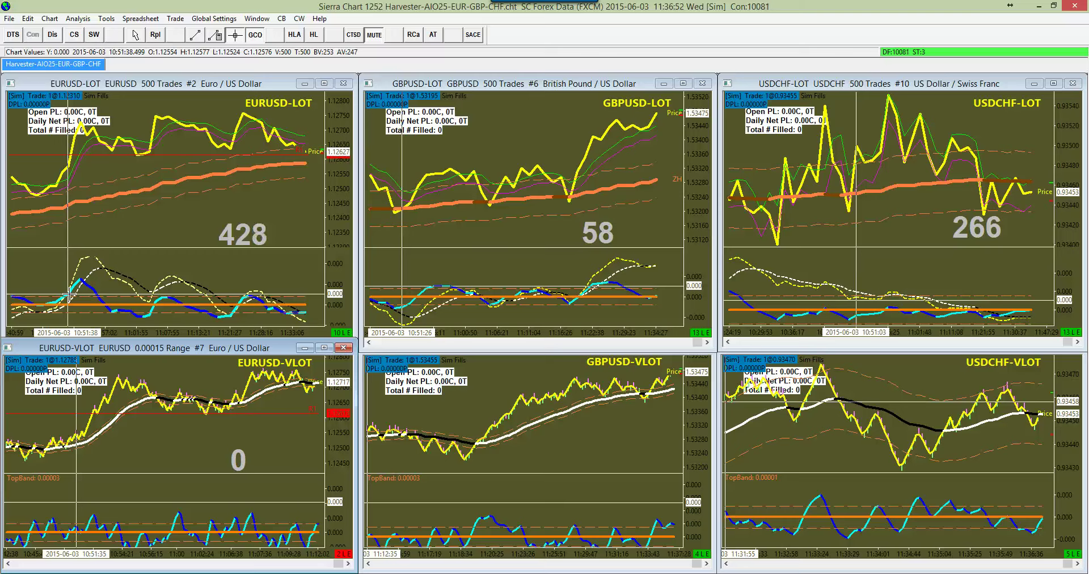
left_click(67, 358)
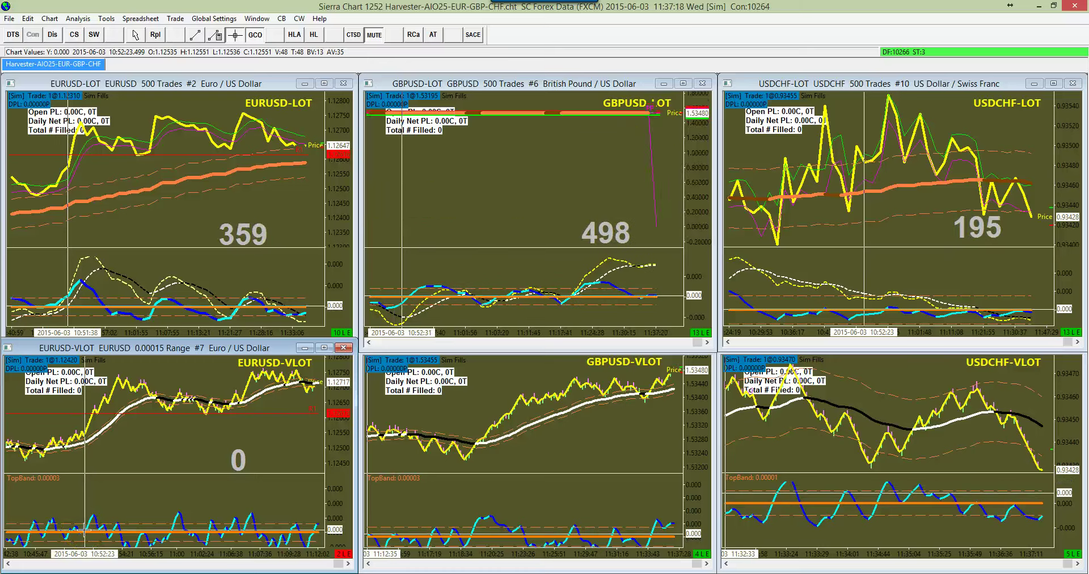
Shift the vertical scale of the EURUSD-VLOT chart's lower indicator region so its plot sits higher.
right_click(335, 508)
left_click(327, 420)
left_click(332, 516)
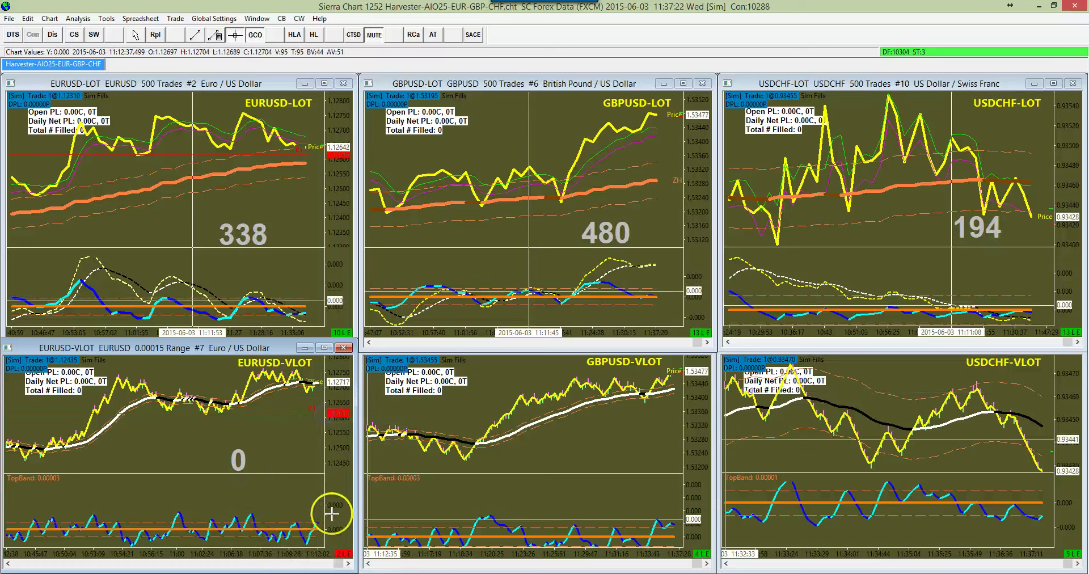
Examine the EURUSD-VLOT lower indicator around 10:52 against its price bars and the EURUSD-LOT MACD.
left_click_drag(68, 527, 85, 512)
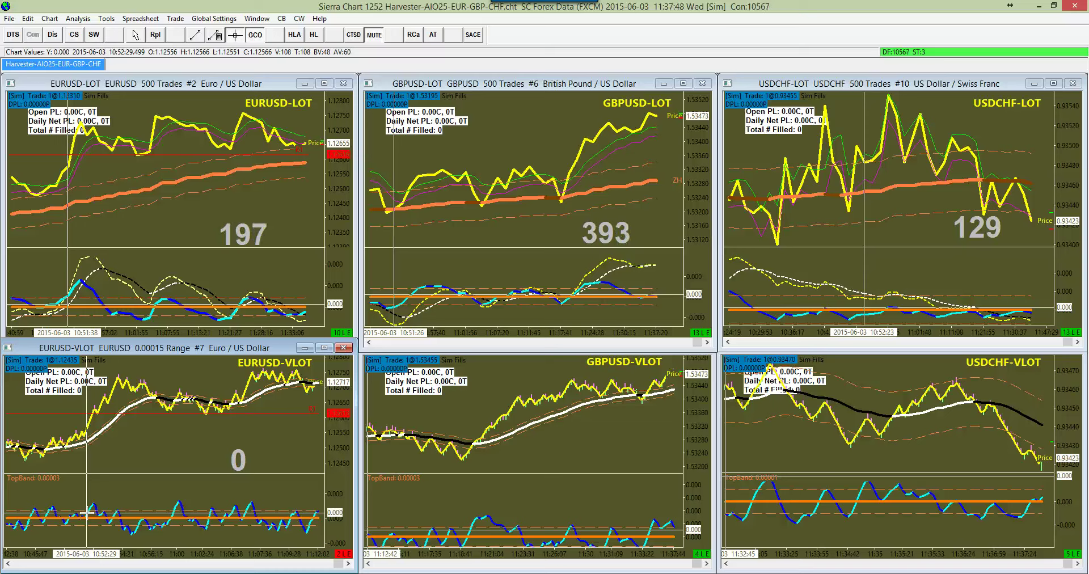
left_click(90, 449)
left_click_drag(54, 304, 82, 282)
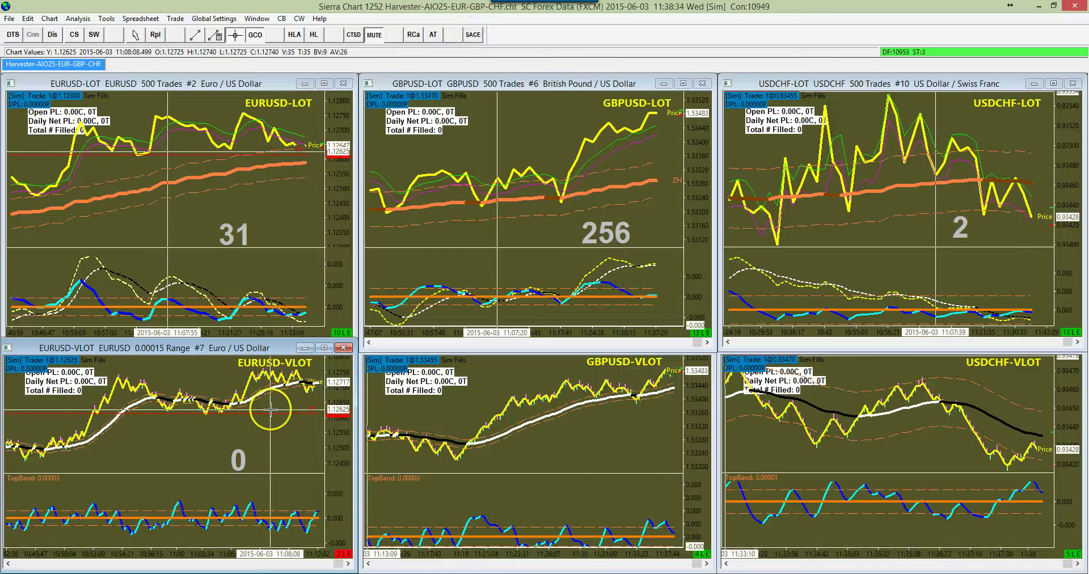
Return the charts to their latest bars.
left_click(474, 35)
left_click(261, 361)
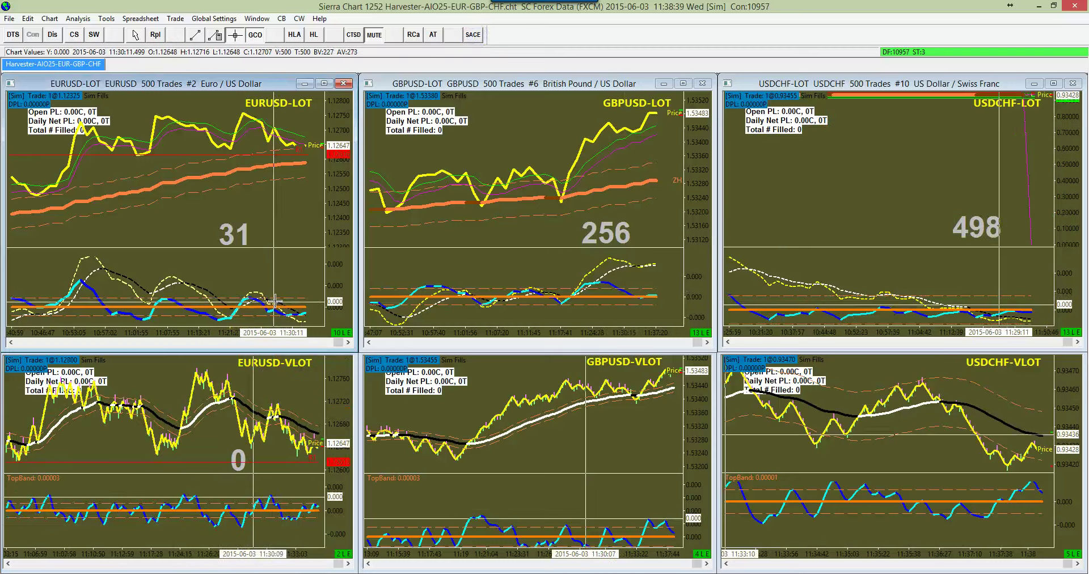
Examine the EURUSD-LOT MACD from about 11:29 to the latest bars with the crosshair.
left_click(267, 306)
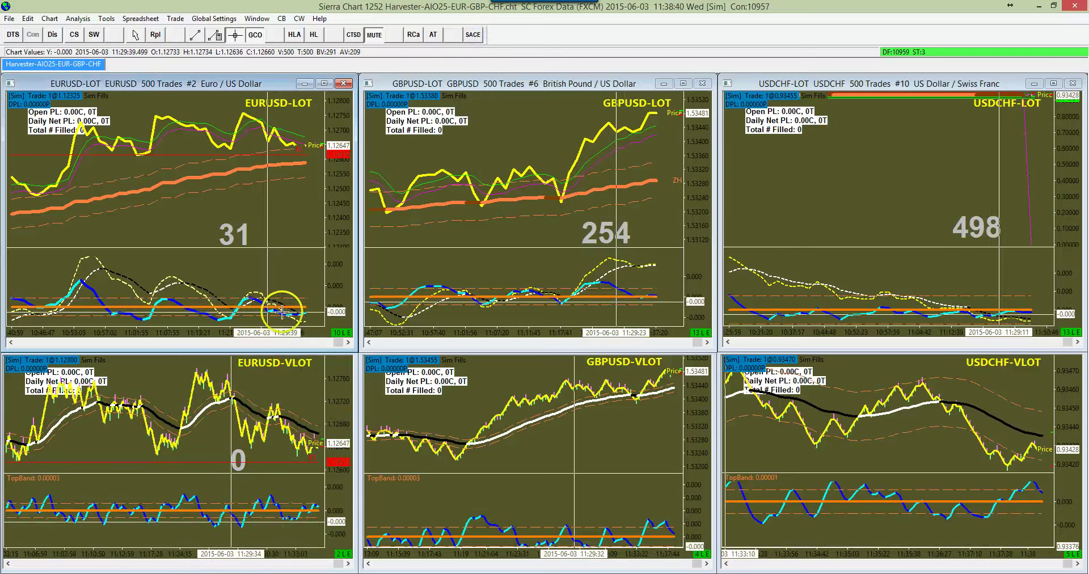
left_click(287, 316)
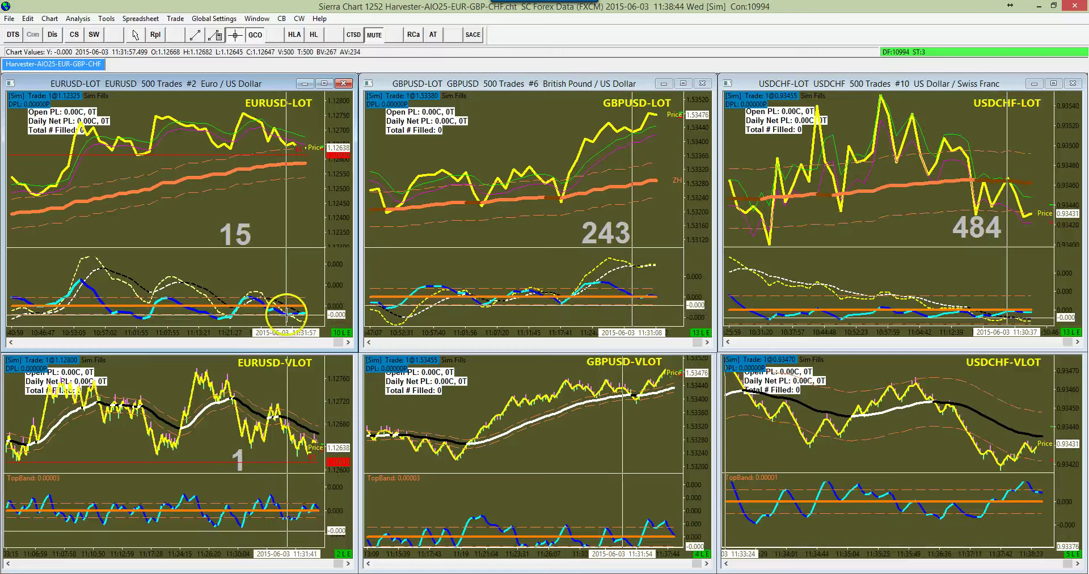
left_click(287, 315)
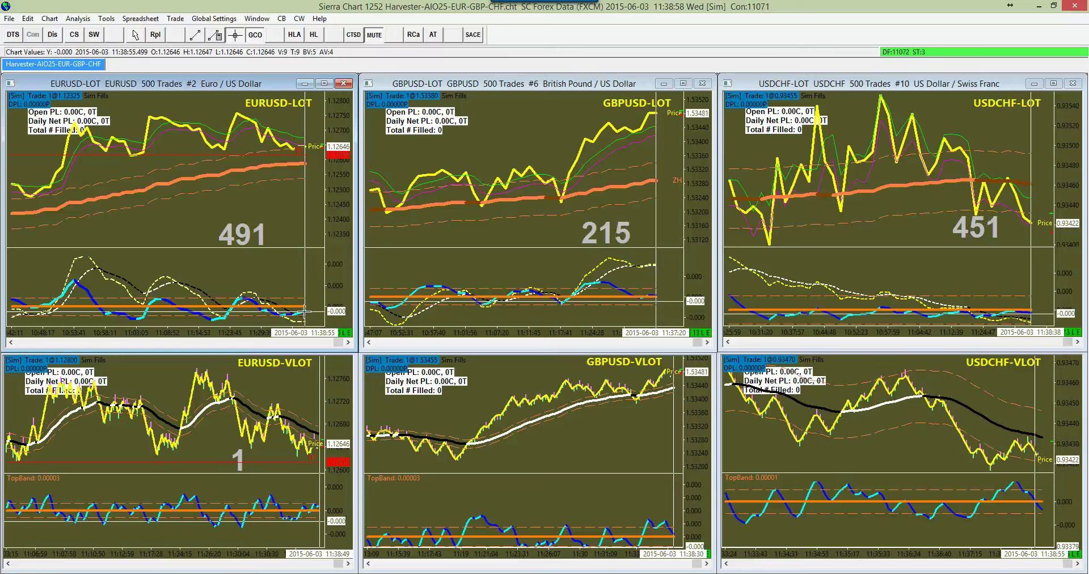
left_click(283, 316)
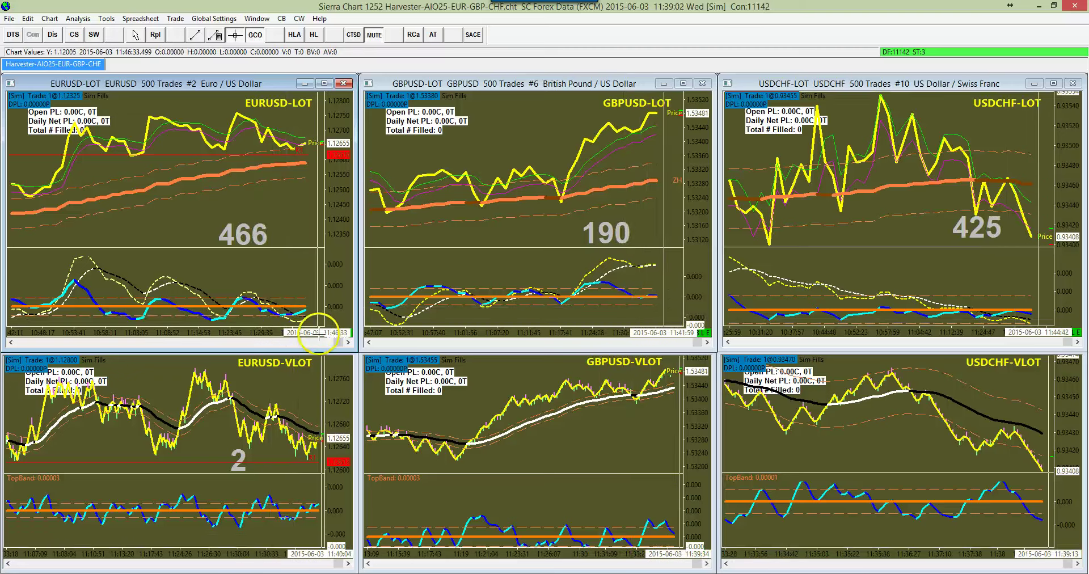
left_click(295, 307)
left_click(289, 310)
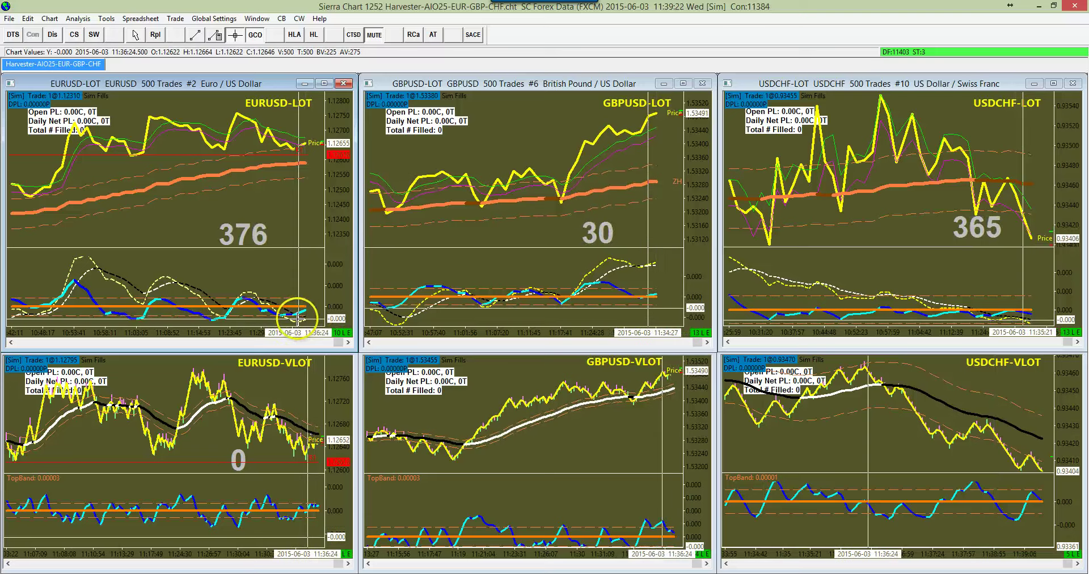
Trace the EURUSD-LOT MACD's dashed lines from their first peak down to the latest bar.
left_click(99, 268)
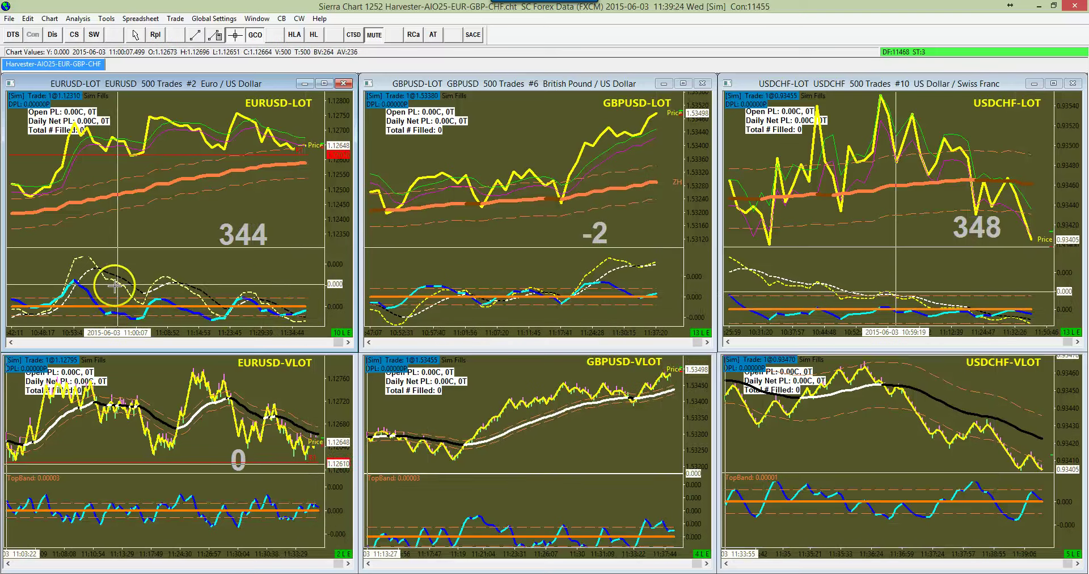
left_click_drag(88, 267, 307, 321)
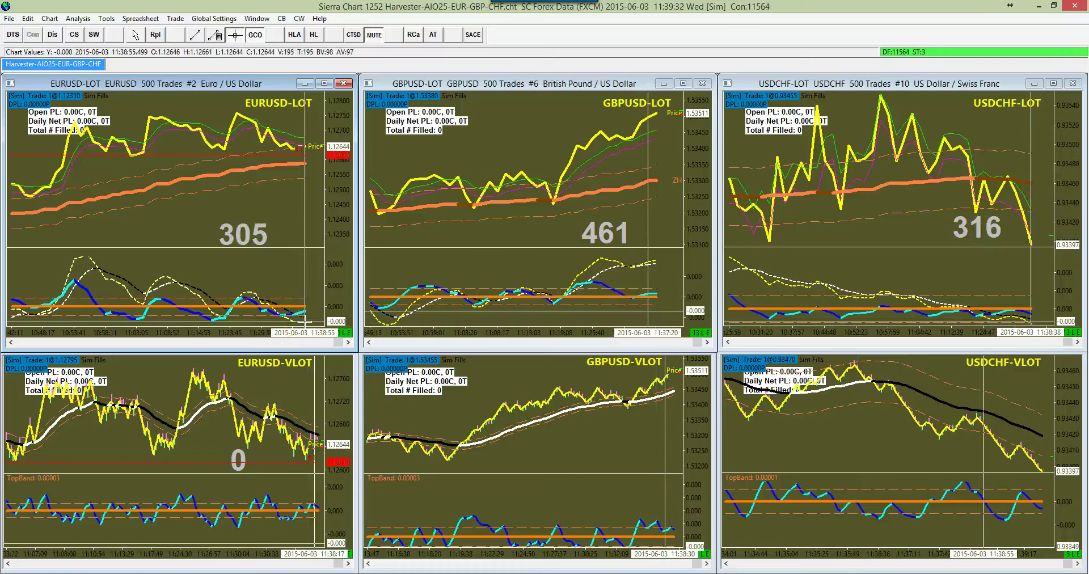
mouse_move(306, 315)
left_mouse_down()
mouse_move(301, 327)
mouse_move(324, 338)
mouse_move(298, 312)
mouse_move(309, 312)
left_mouse_up()
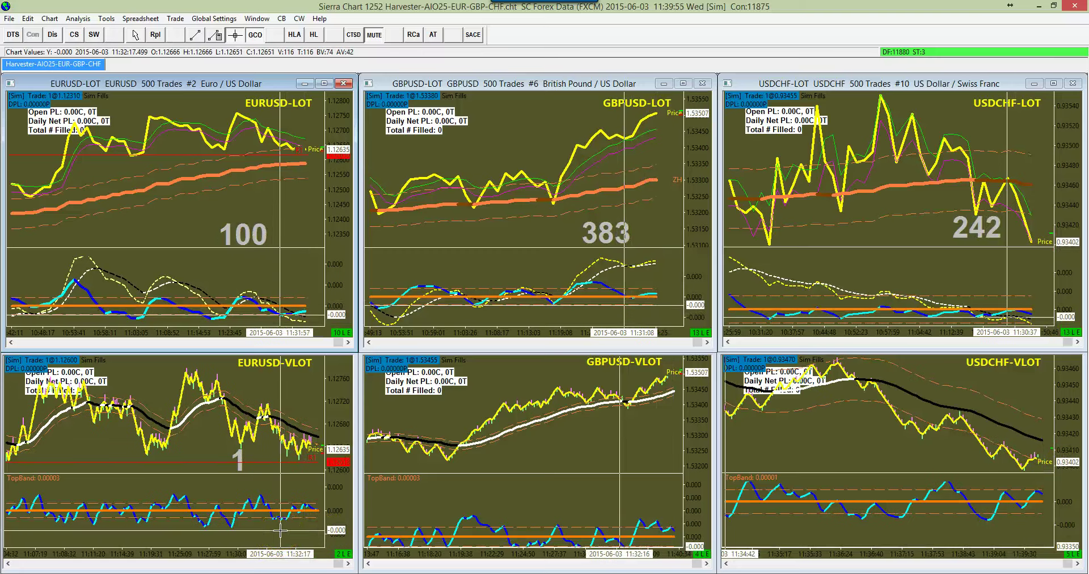
Compare the EURUSD-VLOT indicator and price around 11:31 to 11:32 with the EURUSD-LOT MACD up to its latest bars.
left_click_drag(281, 530, 272, 452)
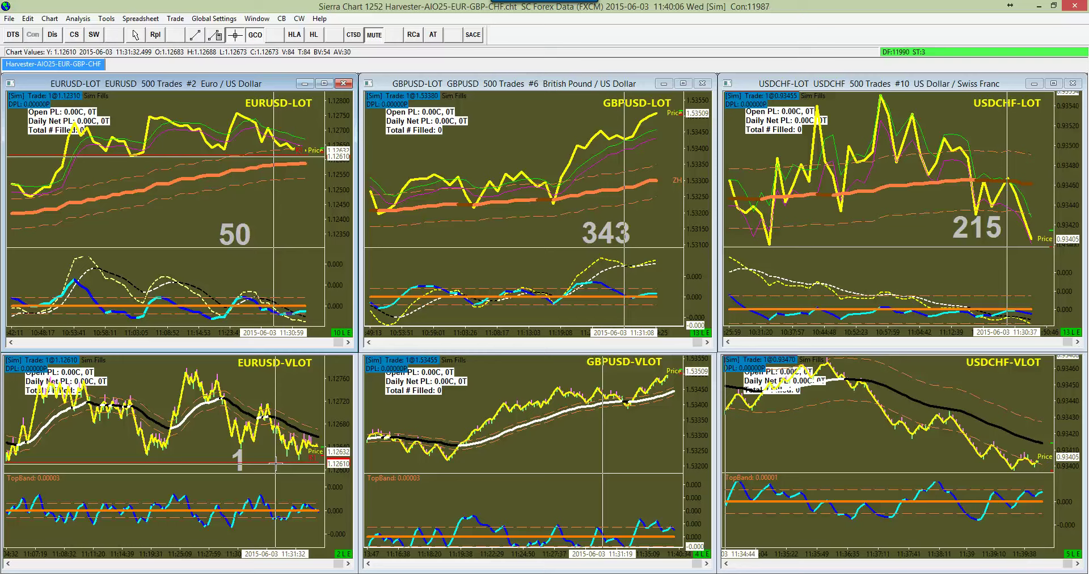
left_click_drag(276, 465, 140, 295)
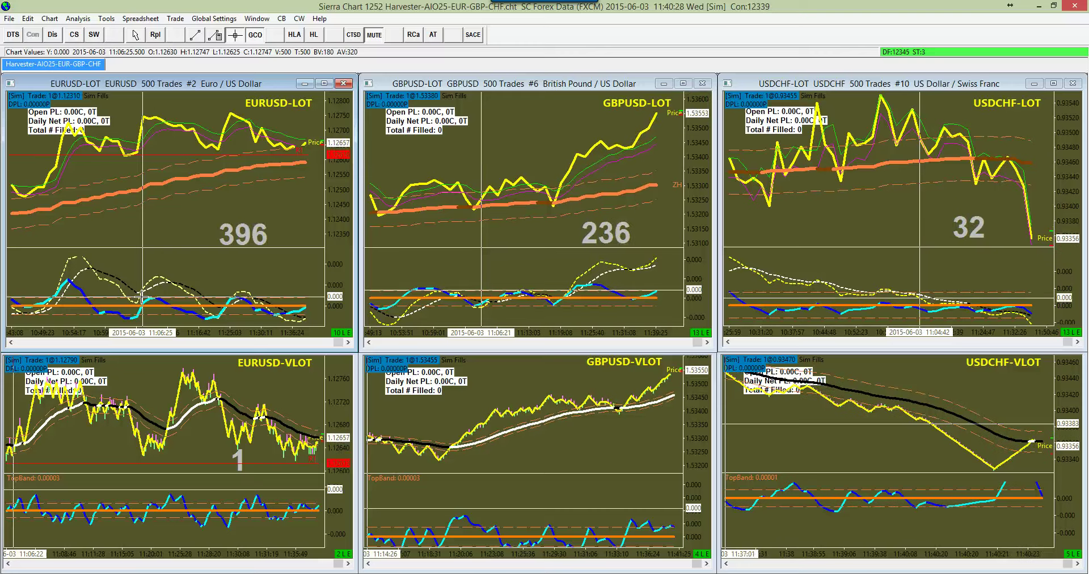
left_click_drag(190, 311, 313, 288)
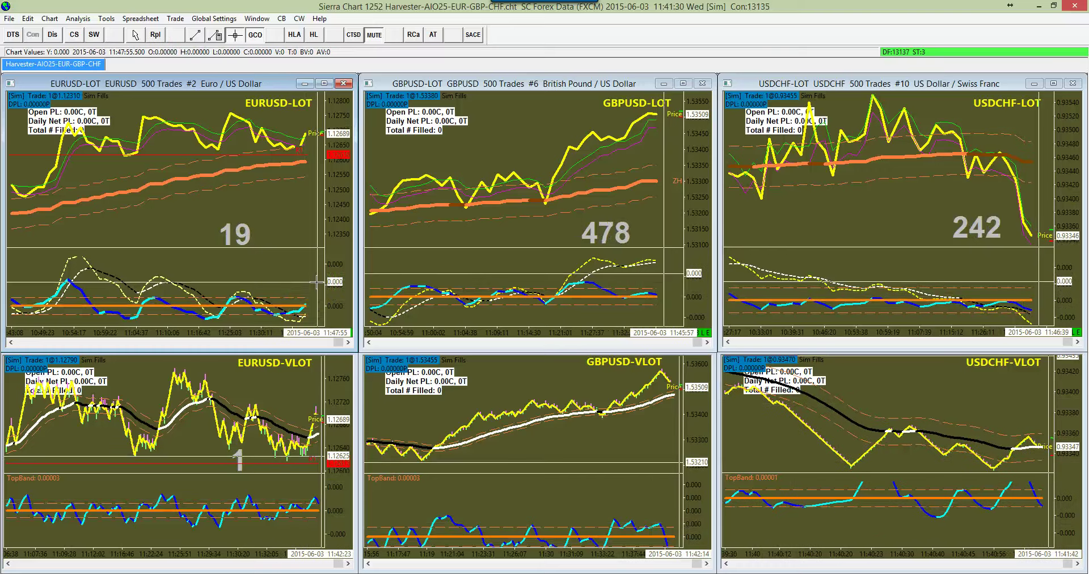
left_click(299, 305)
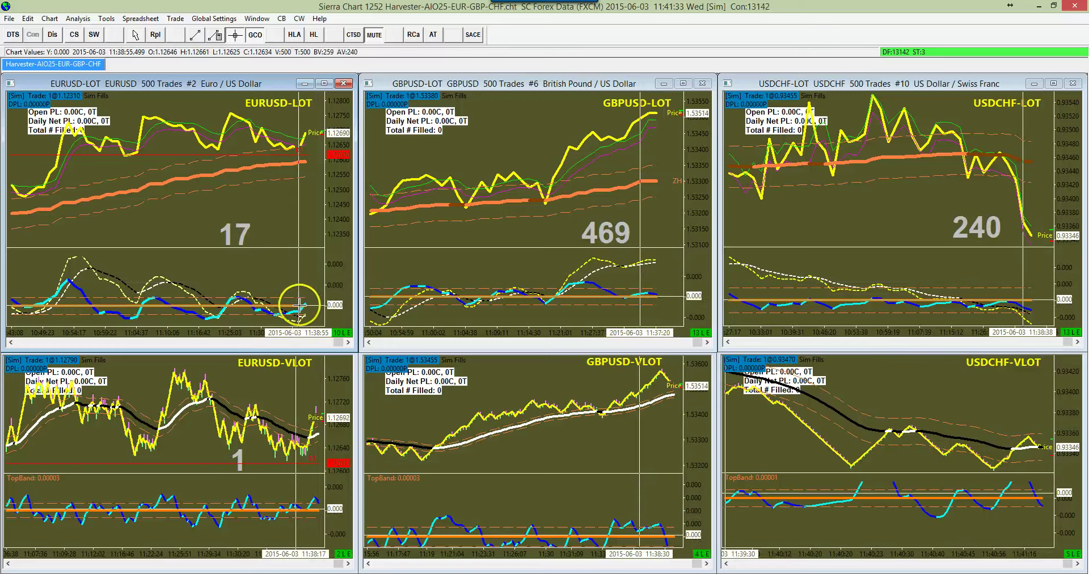
Place a buy stop order at 1.12770 on the EURUSD-LOT chart and check its order lines on EURUSD-VLOT.
left_click_drag(300, 305, 262, 108)
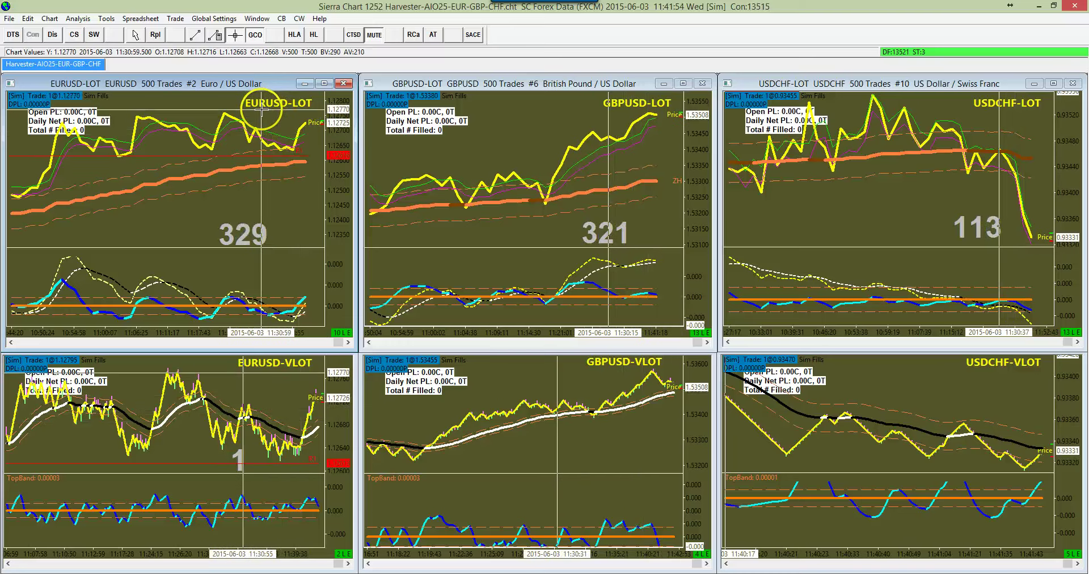
right_click(261, 110)
left_click(291, 116)
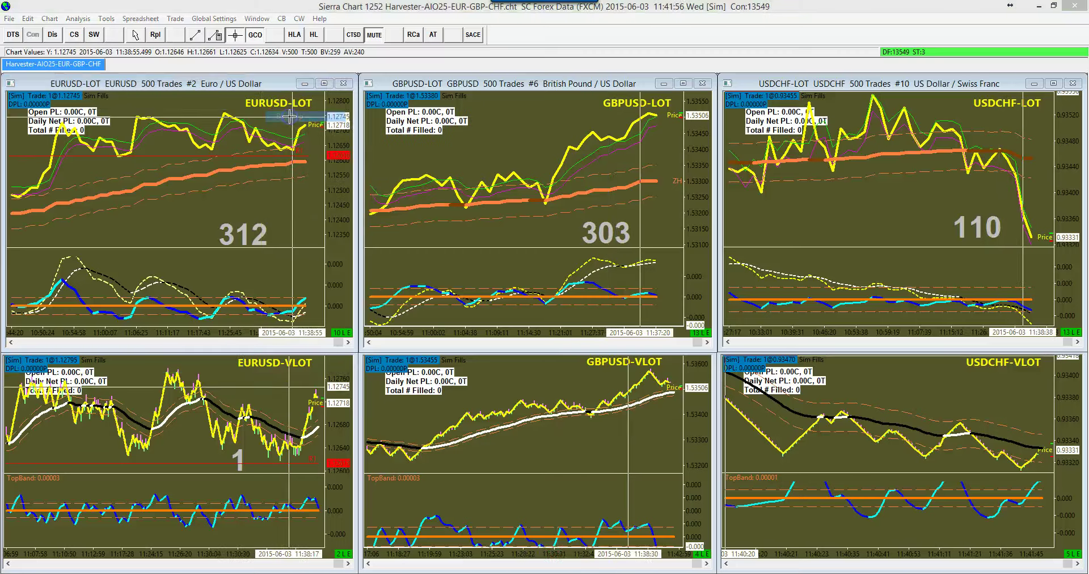
left_click(300, 387)
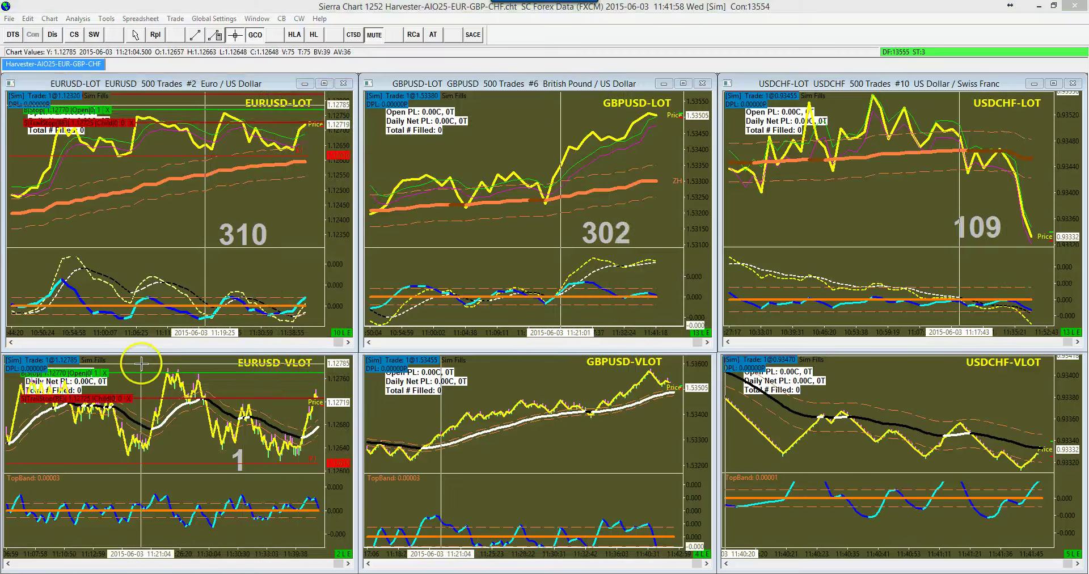
left_click(116, 410)
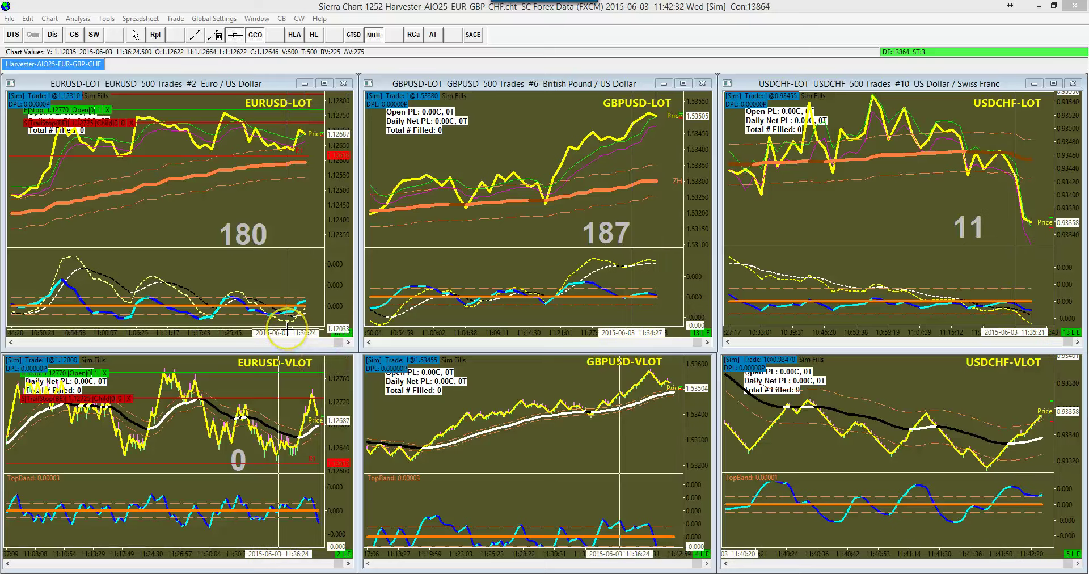
Place a sell stop order at 1.12590 on the EURUSD-LOT chart.
left_click_drag(287, 402, 290, 193)
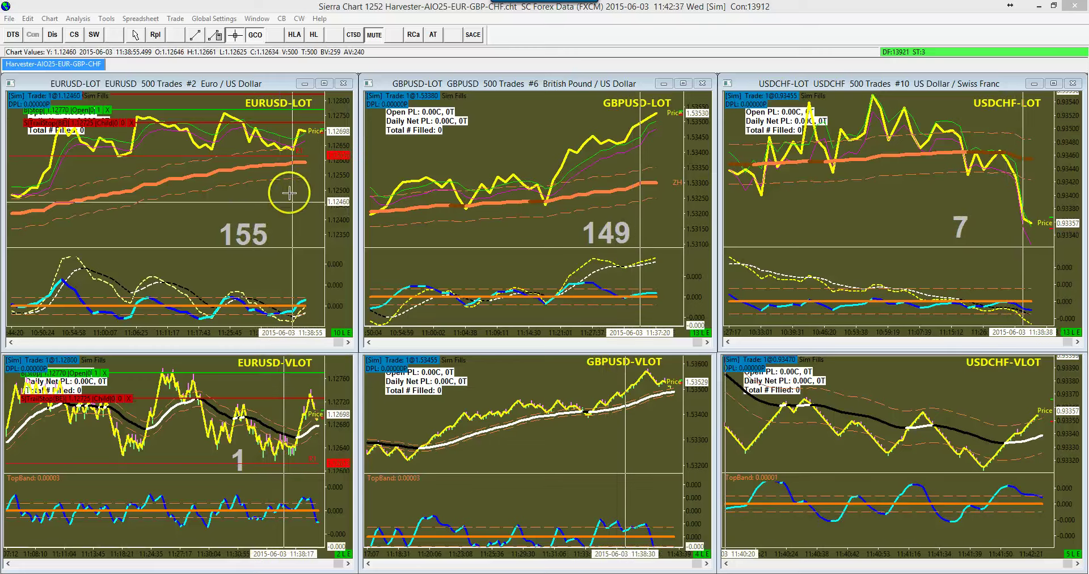
right_click(292, 162)
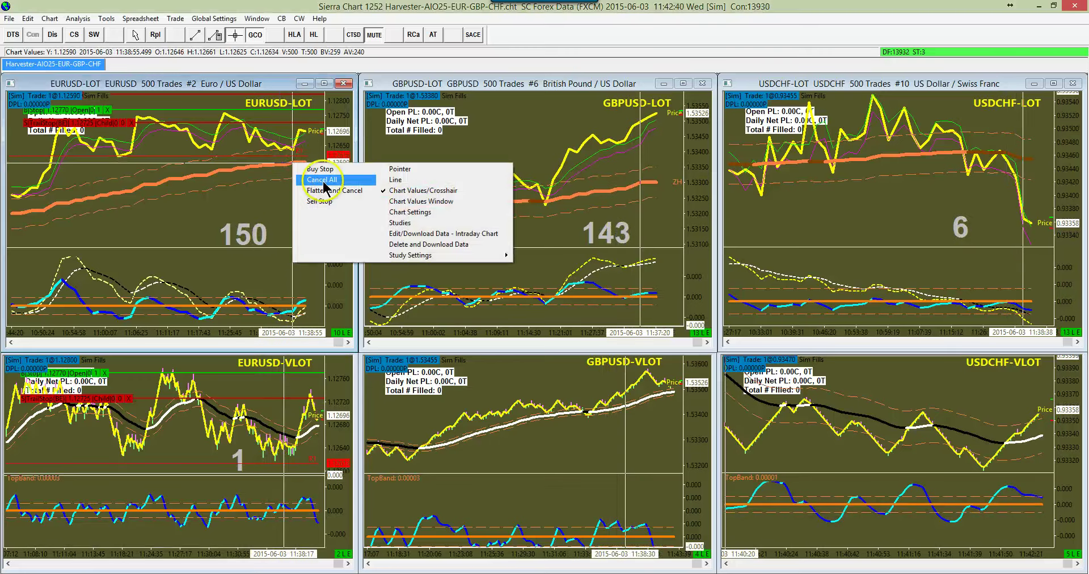
left_click(329, 202)
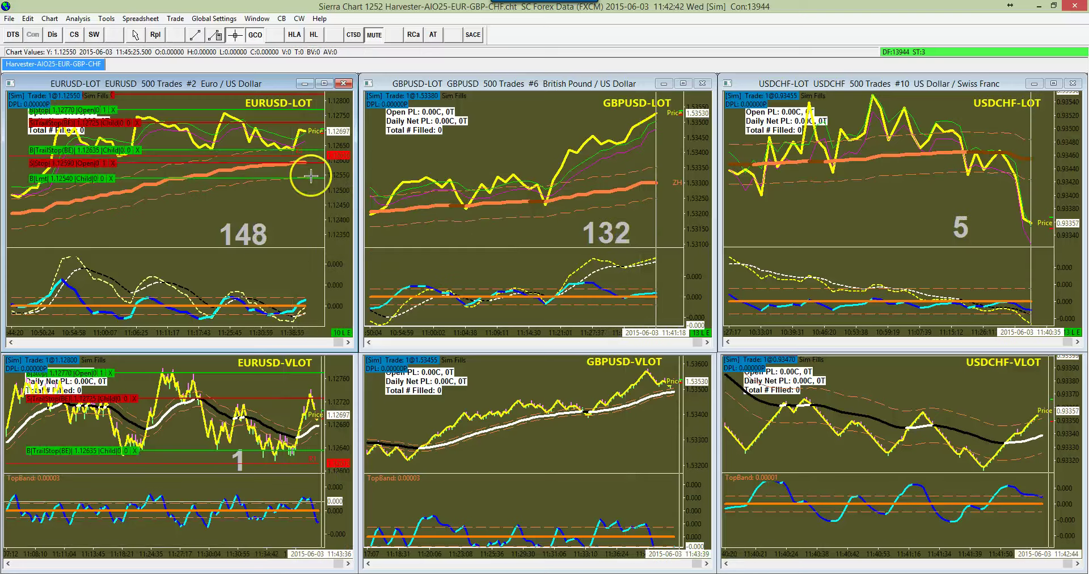
Move the EURUSD-LOT sell stop order to 1.12585 and its attached limit target to 1.12525.
left_click(307, 163)
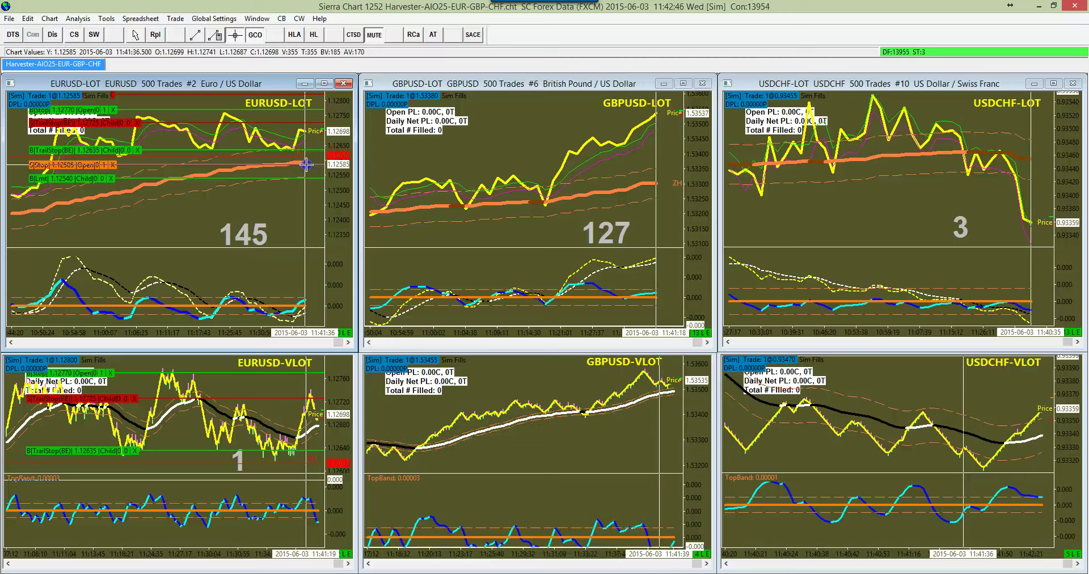
left_click(307, 165)
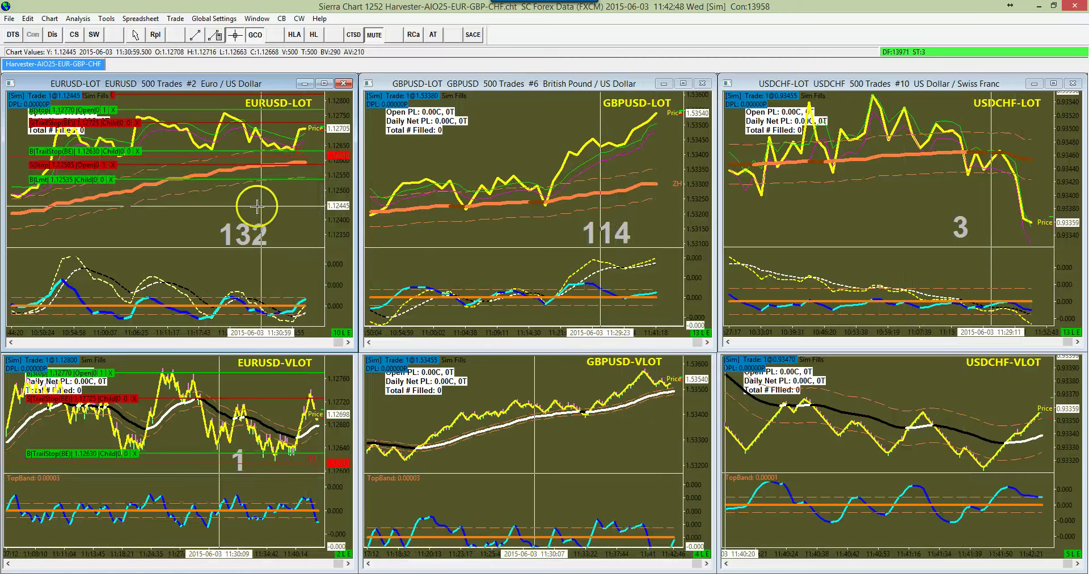
left_click(319, 179)
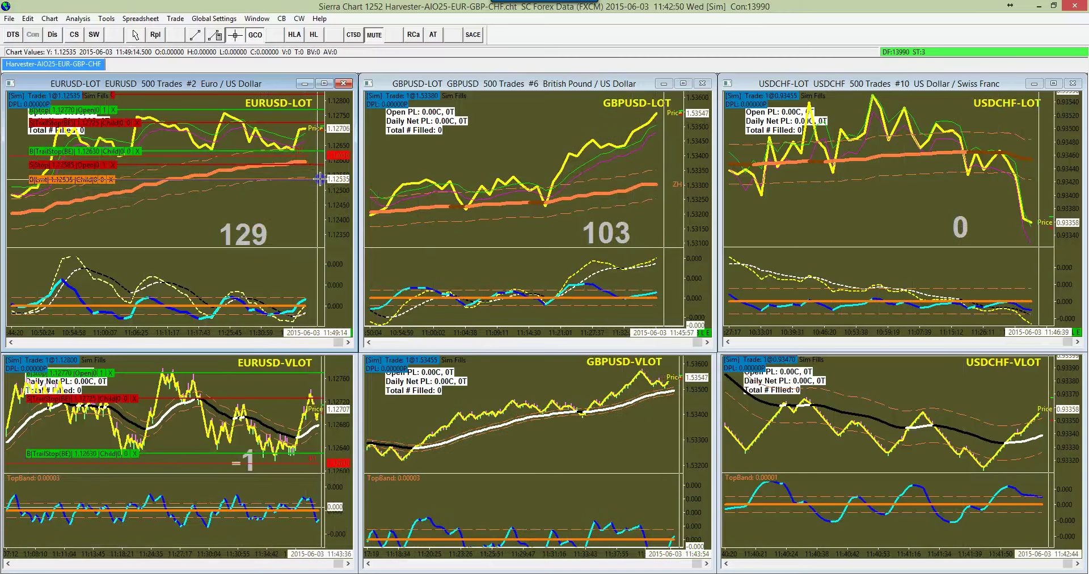
left_click(280, 260)
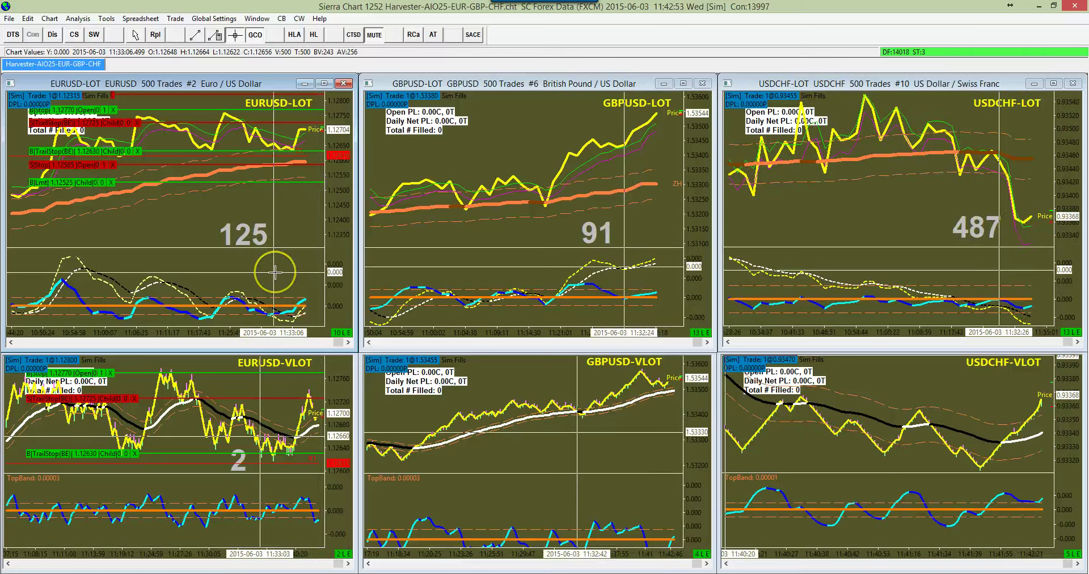
Examine the stop-order, Cancel All and Flatten and Cancel commands offered on the EURUSD-LOT chart.
left_click_drag(275, 272, 172, 217)
right_click(171, 216)
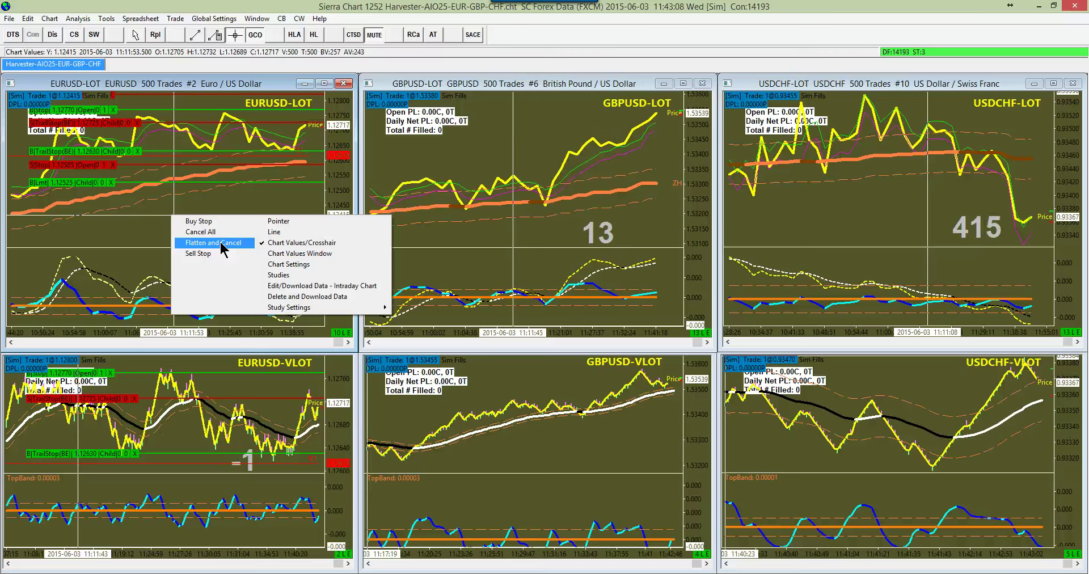
left_click(198, 244)
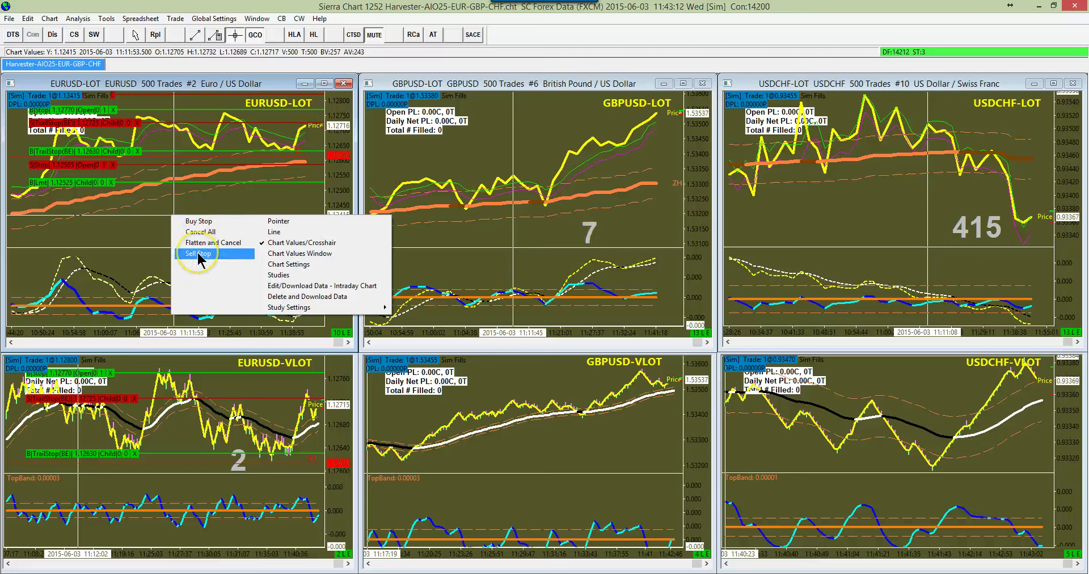
left_click(185, 233)
right_click(131, 219)
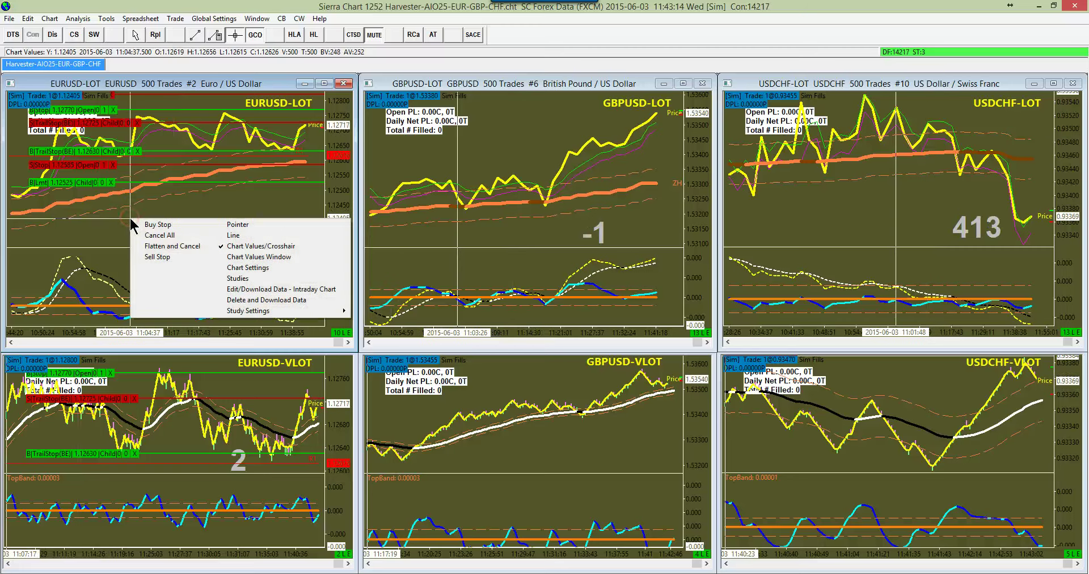
left_click(211, 210)
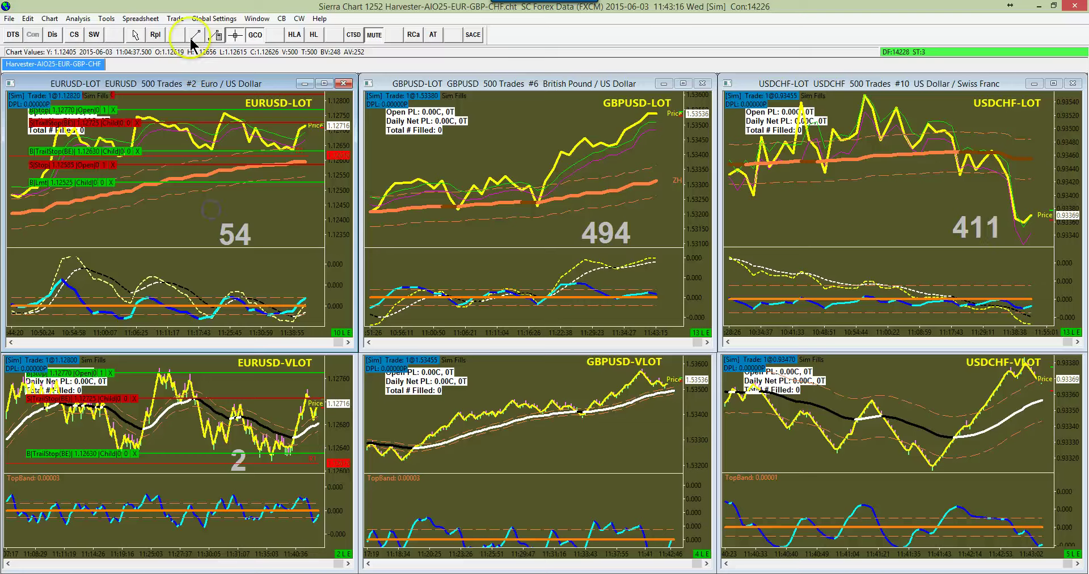
Attach the trade window to the EURUSD-LOT chart.
left_click(176, 19)
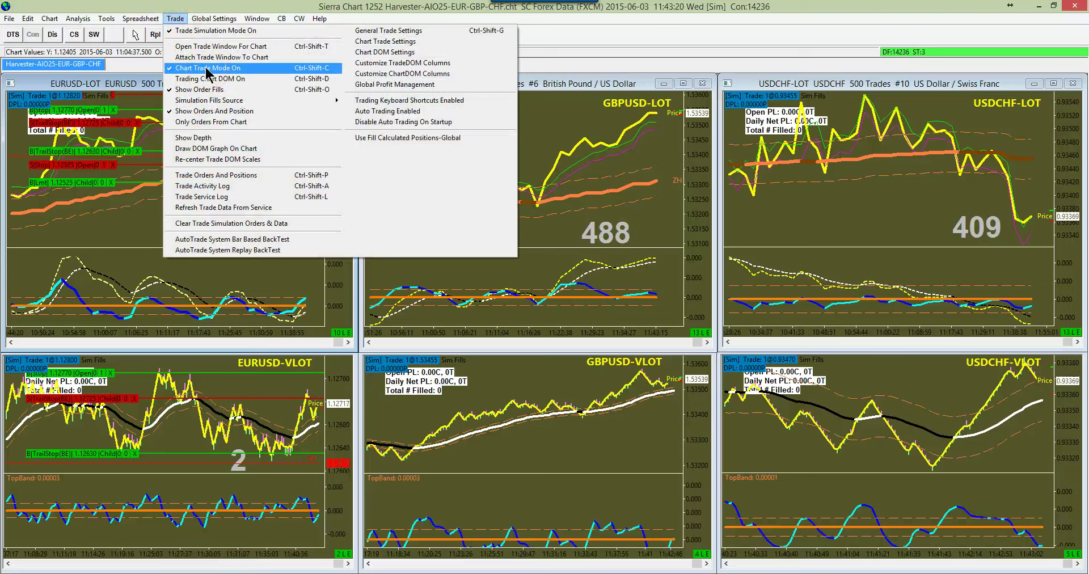
left_click(130, 249)
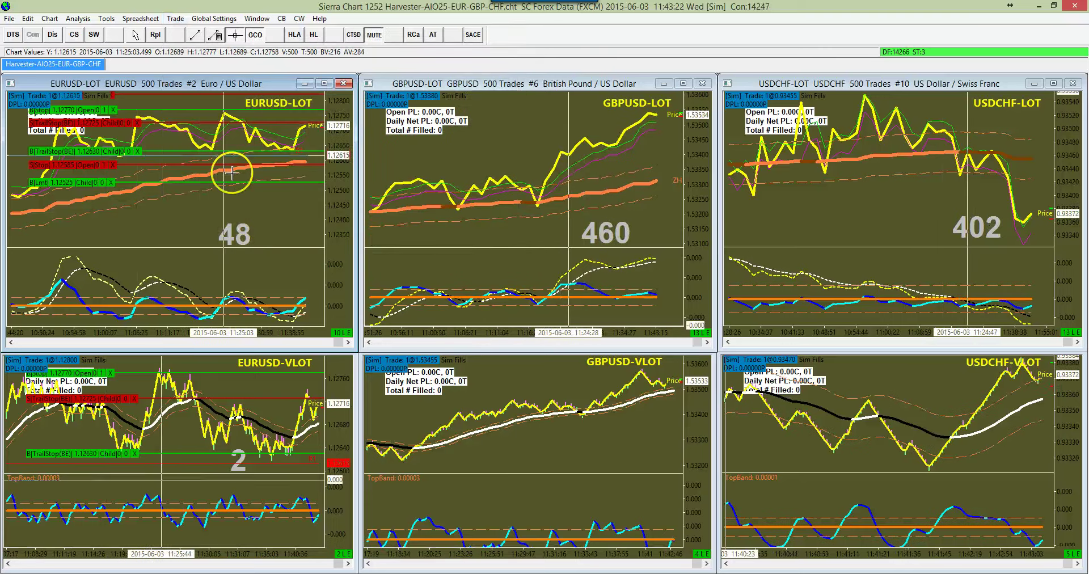
left_click(181, 19)
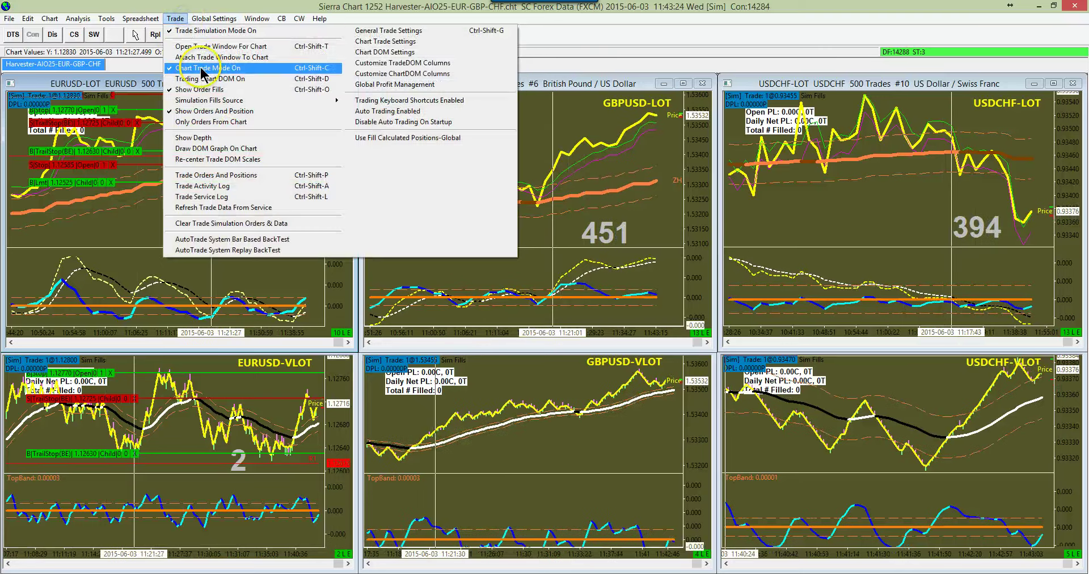
left_click(202, 59)
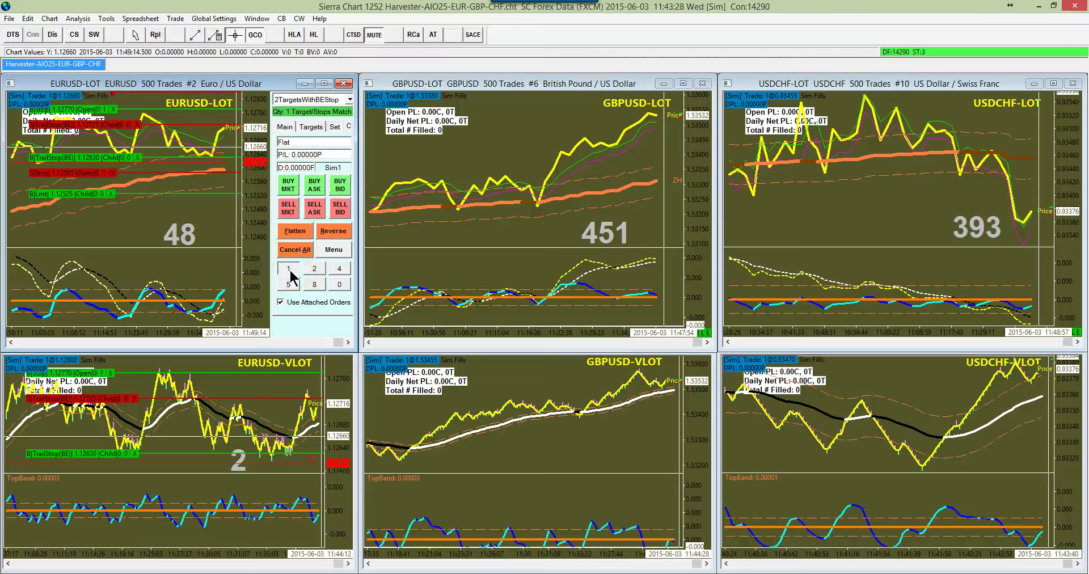
Review the target and stop settings of 2TargetsWithBEStop and detach the trade window from the EURUSD-LOT chart.
left_click(315, 126)
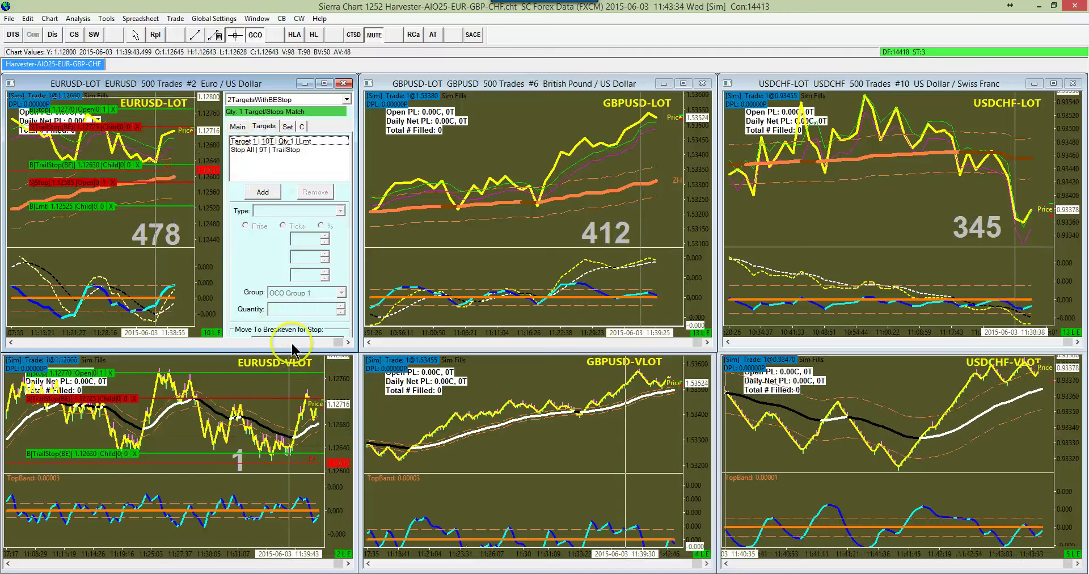
left_click(238, 126)
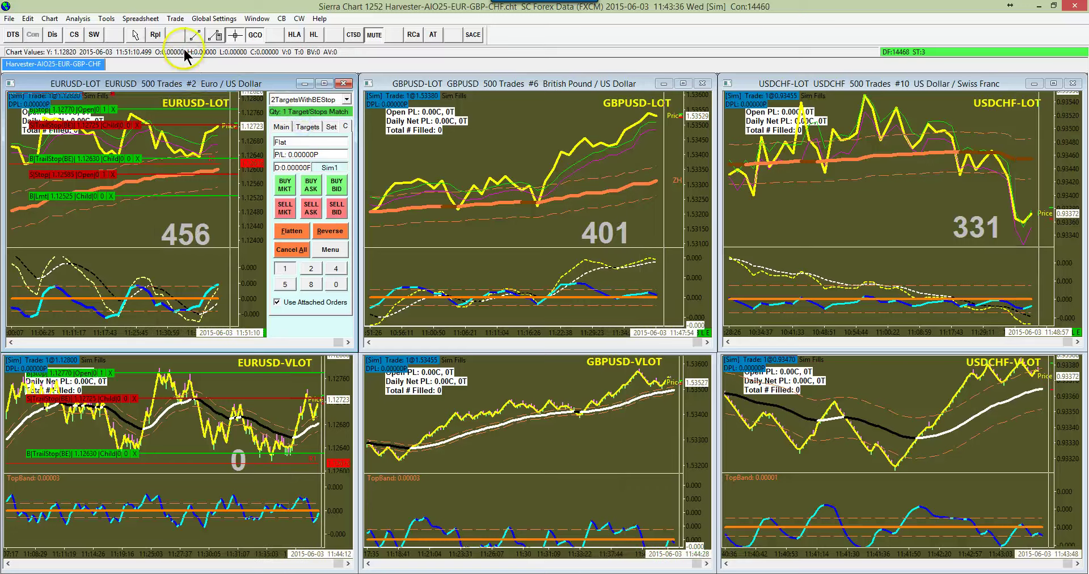
left_click(176, 19)
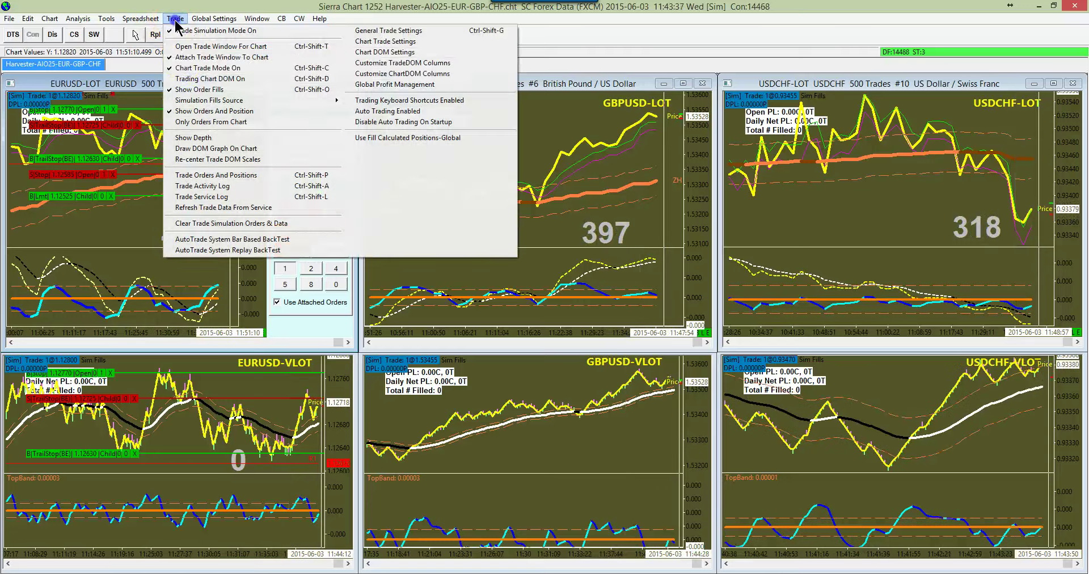
left_click(184, 58)
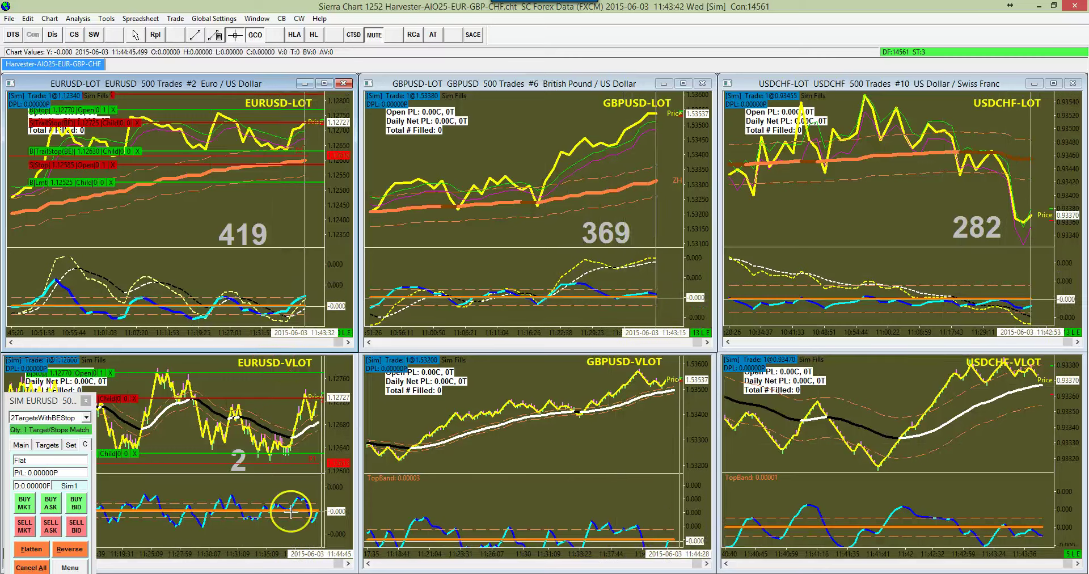
Close the trade window and shift the MACD up on the EURUSD-LOT chart's lower scale.
left_click(87, 401)
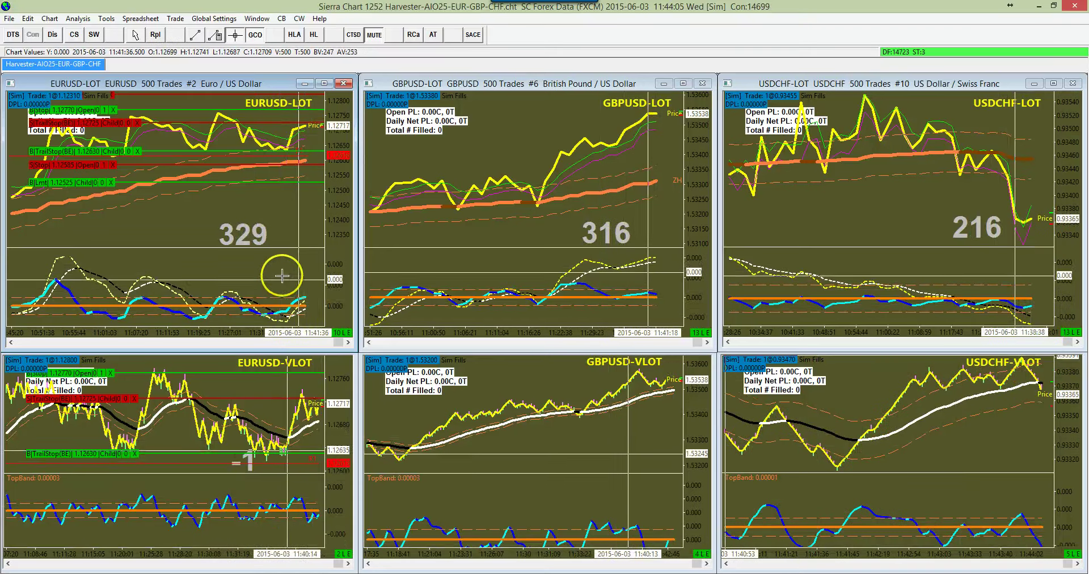
left_click_drag(336, 295, 336, 285)
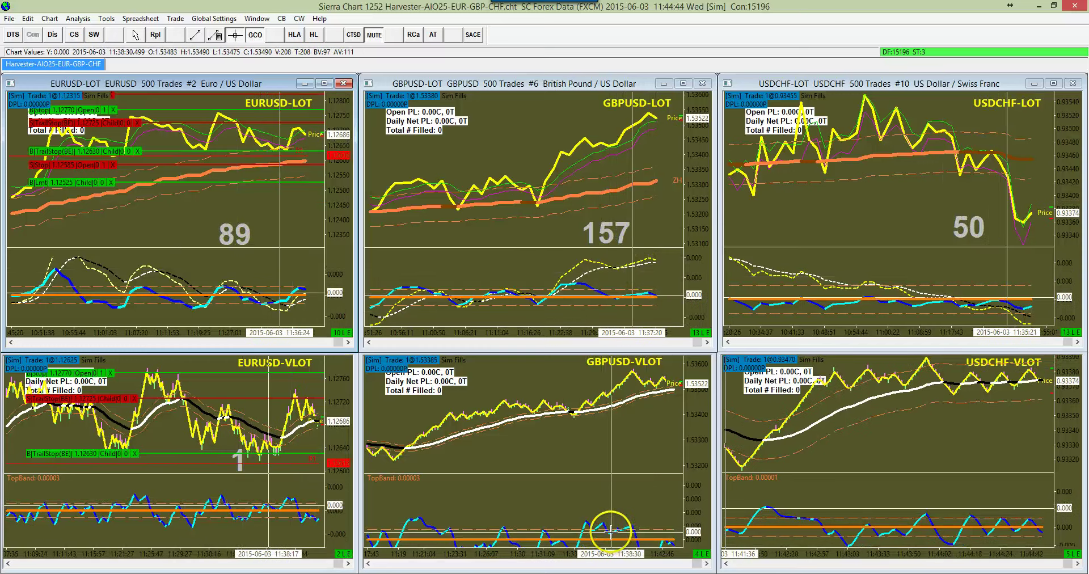
Set the GBPUSD-VLOT MACD scale to Interactive Scale Move and shift the MACD up into full view.
left_click(687, 518)
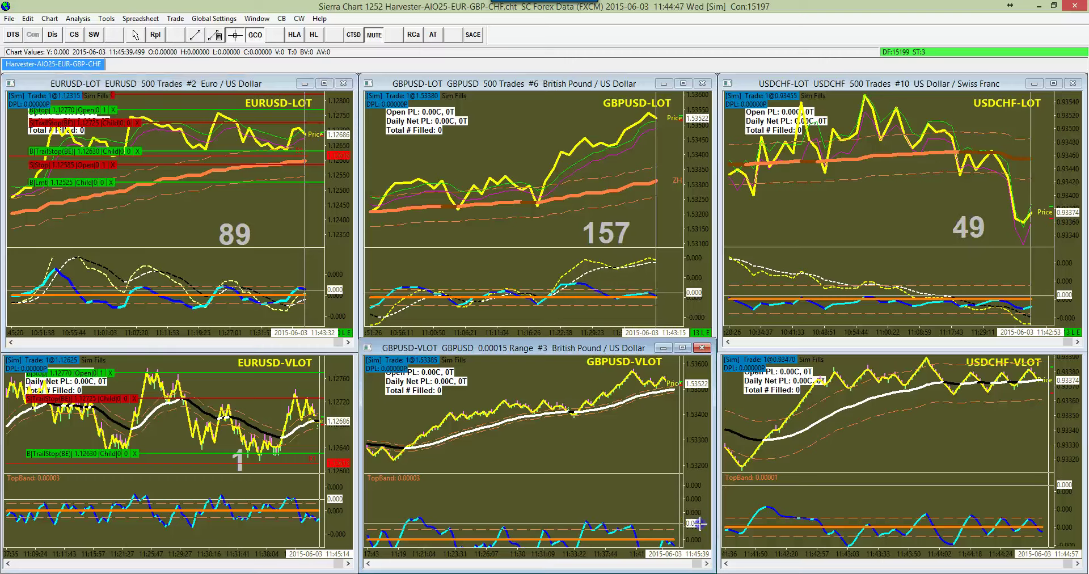
right_click(696, 516)
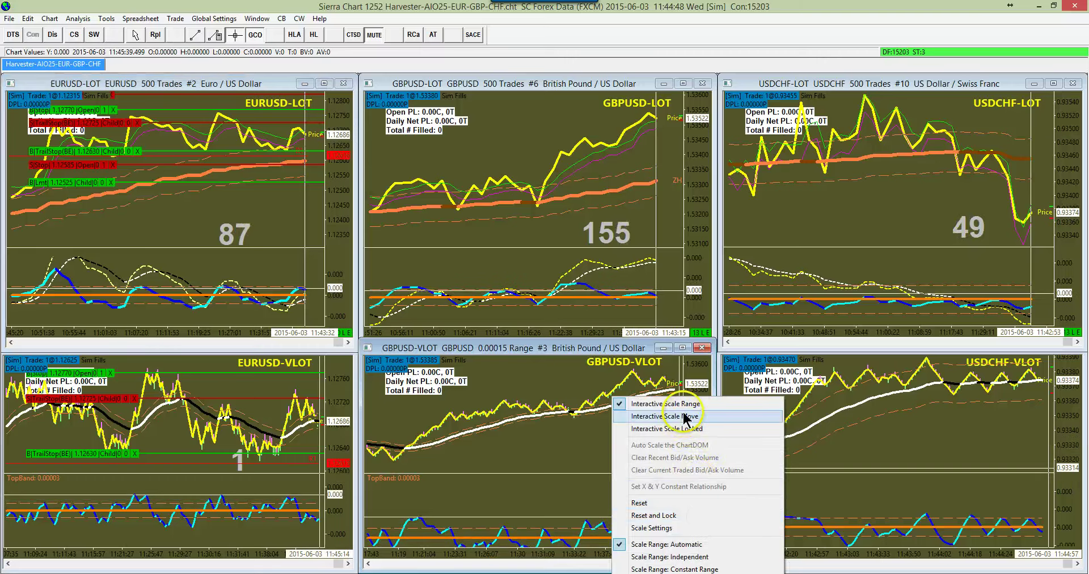
left_click(683, 416)
left_click_drag(692, 530, 691, 506)
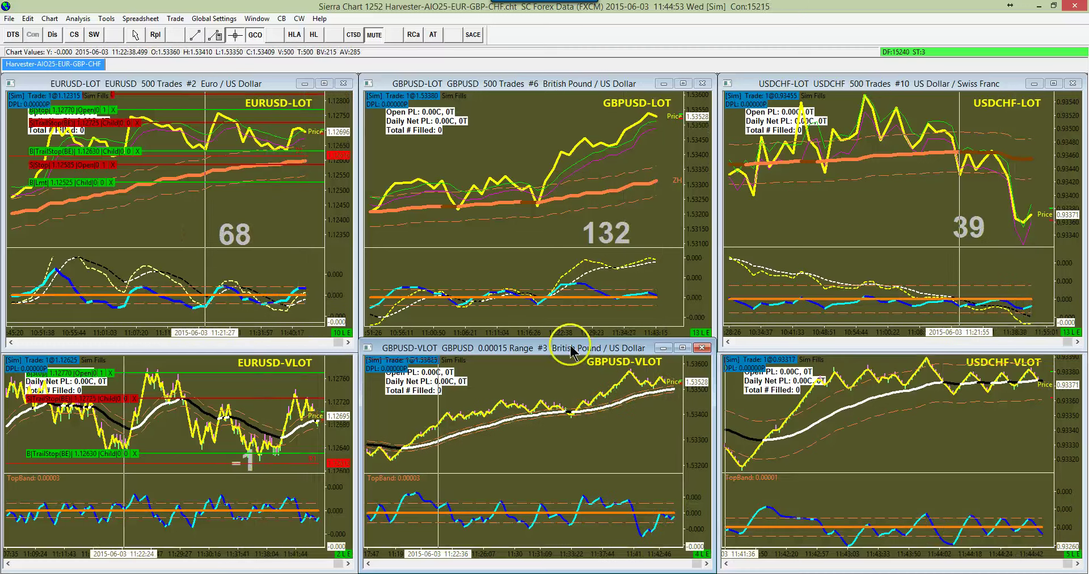
Examine the GBPUSD-LOT MACD and its dashed lines from about 11:31 through the latest bars against the price trend.
left_click(536, 261)
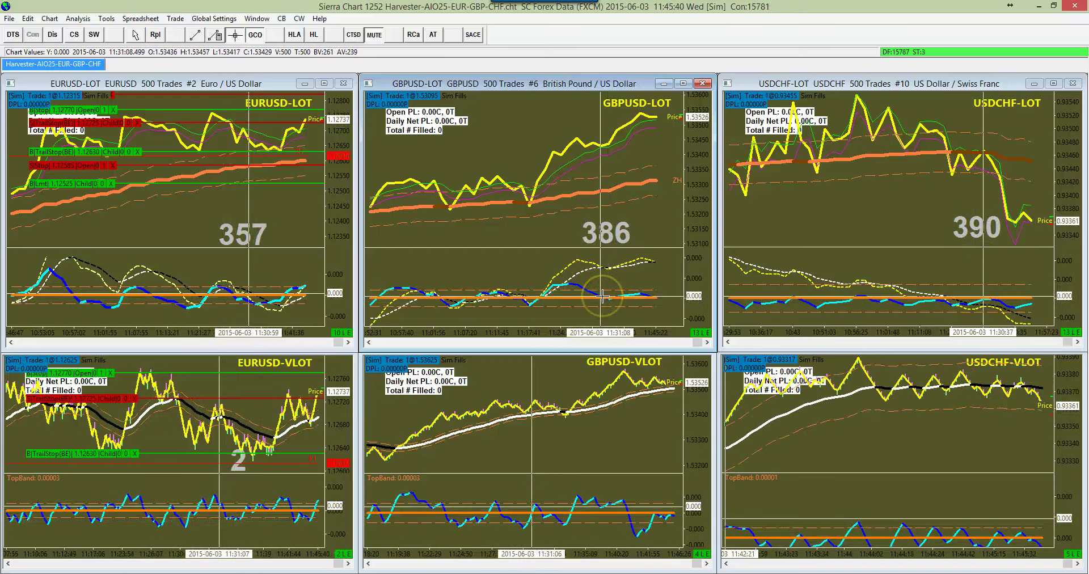
left_click(551, 272)
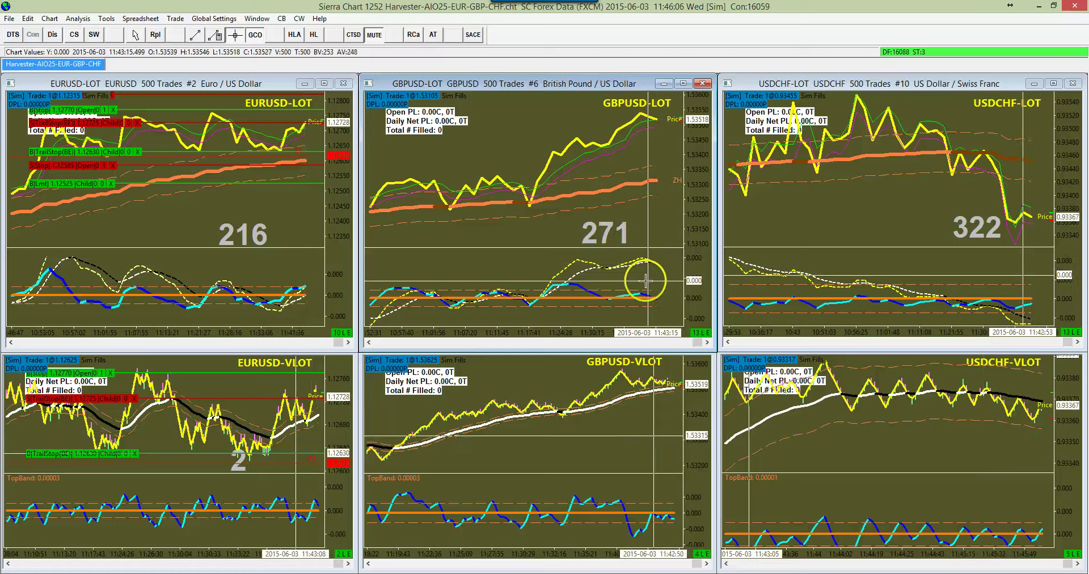
left_click(648, 264)
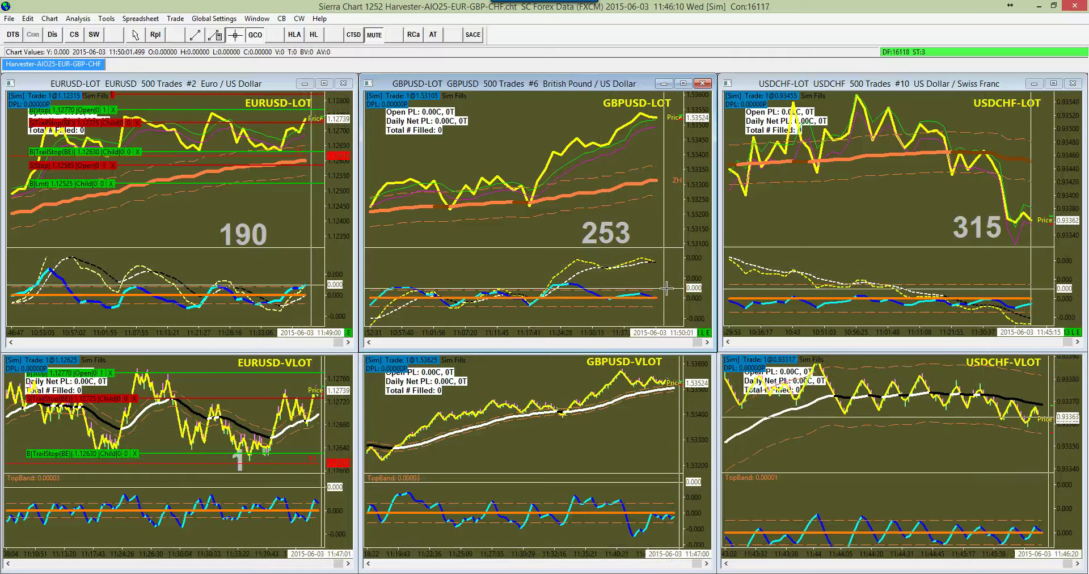
left_click(665, 287)
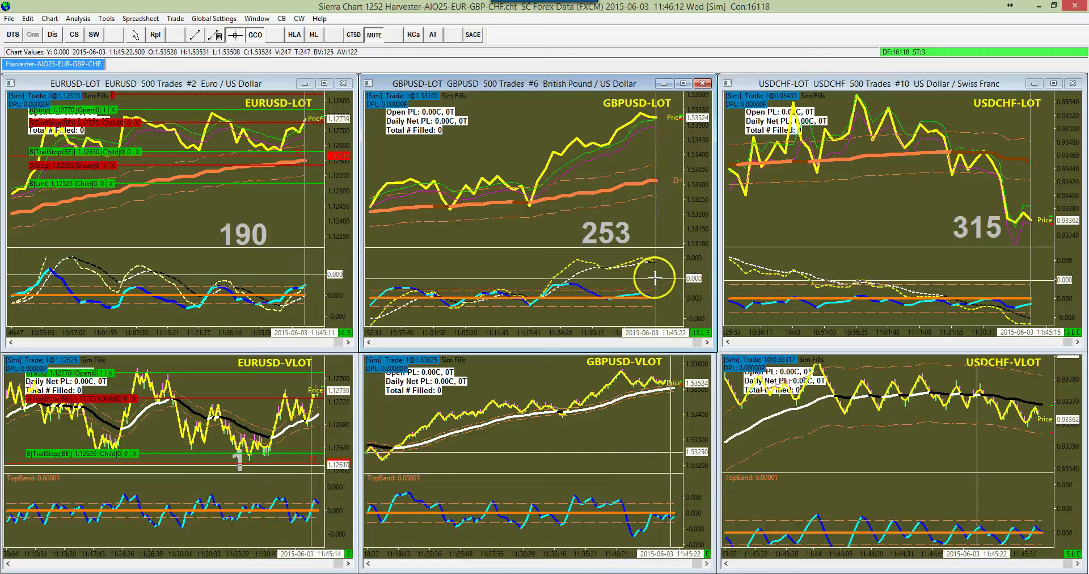
left_click_drag(665, 263, 675, 171)
Examine the USDCHF-LOT price drop around 11:35 and the MACD lines beneath the same bars.
left_click(761, 202)
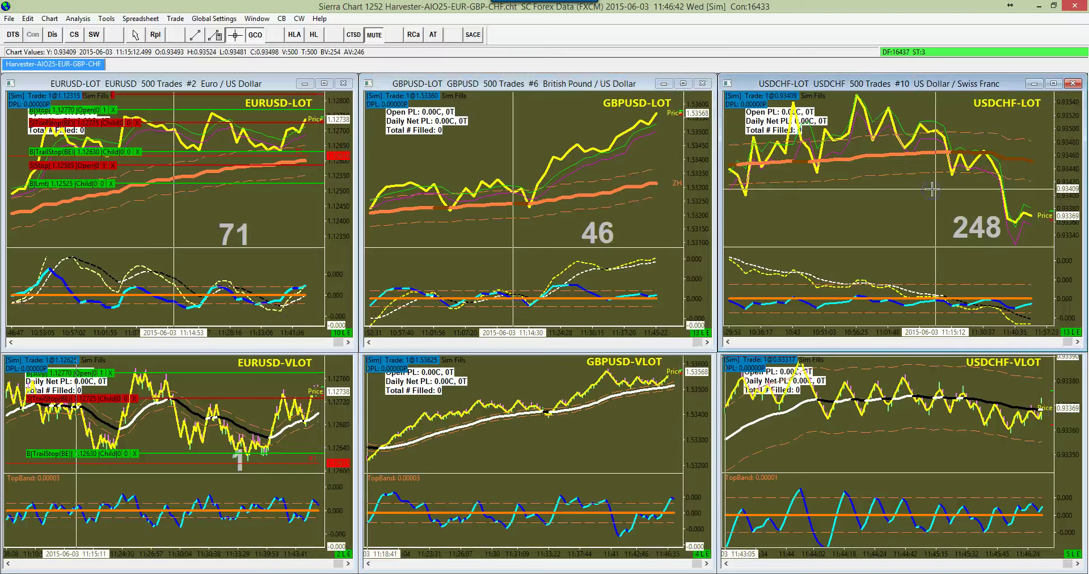
left_click_drag(932, 189, 970, 152)
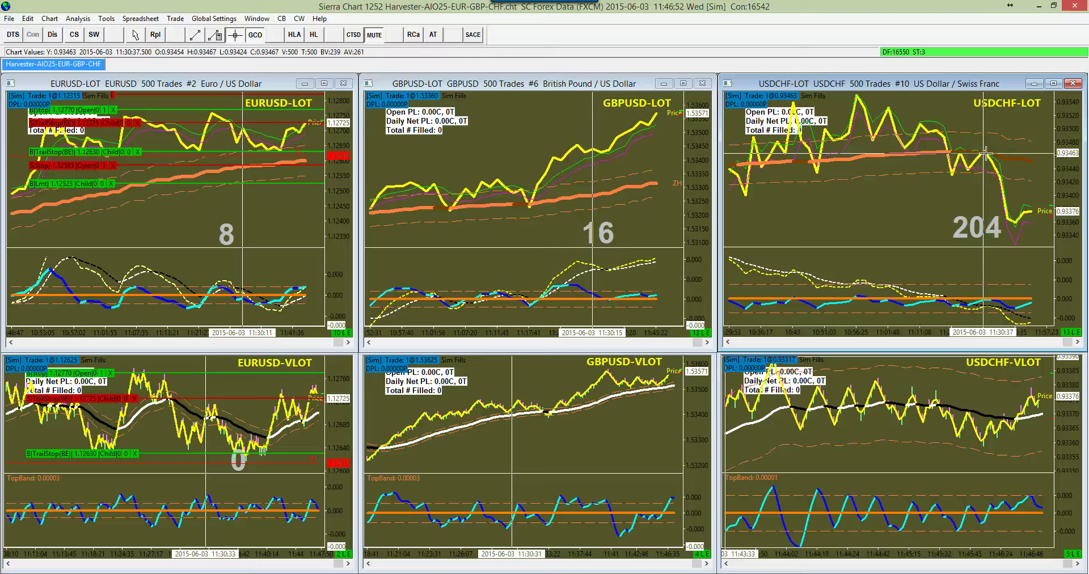
left_click_drag(986, 153, 999, 237)
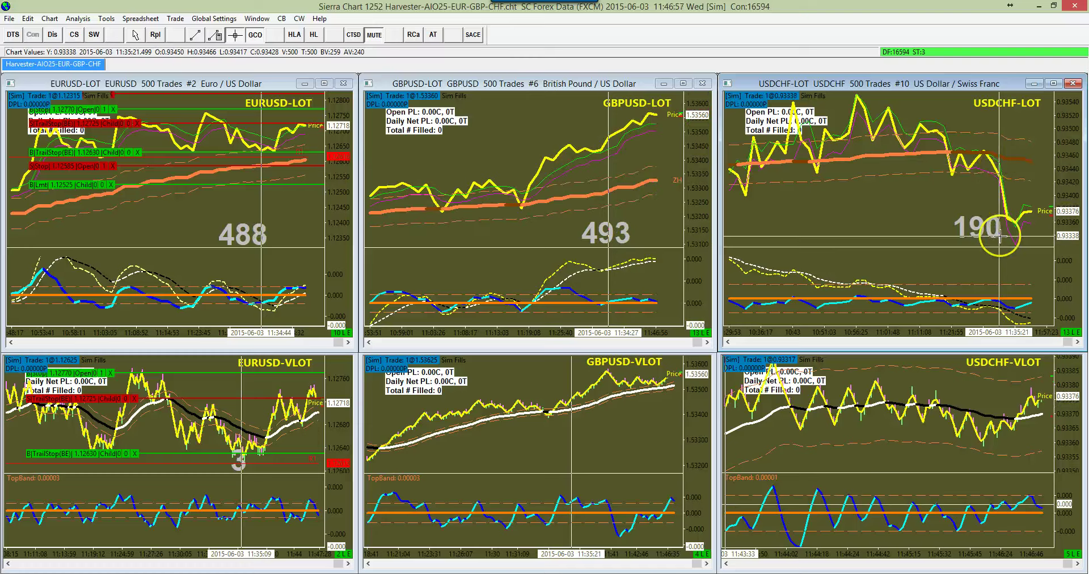
left_click_drag(998, 194, 999, 323)
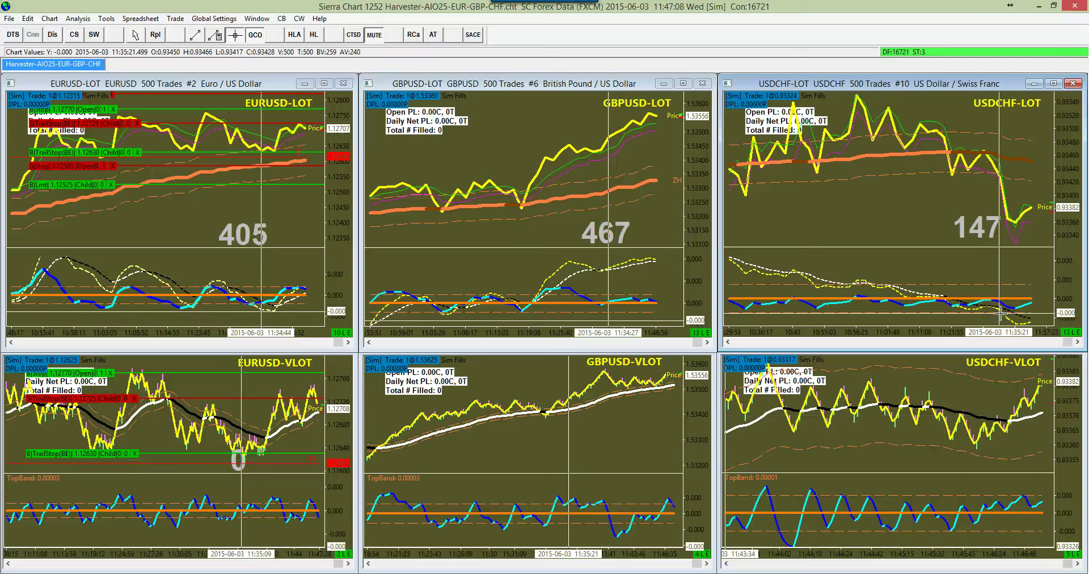
left_click(1000, 304)
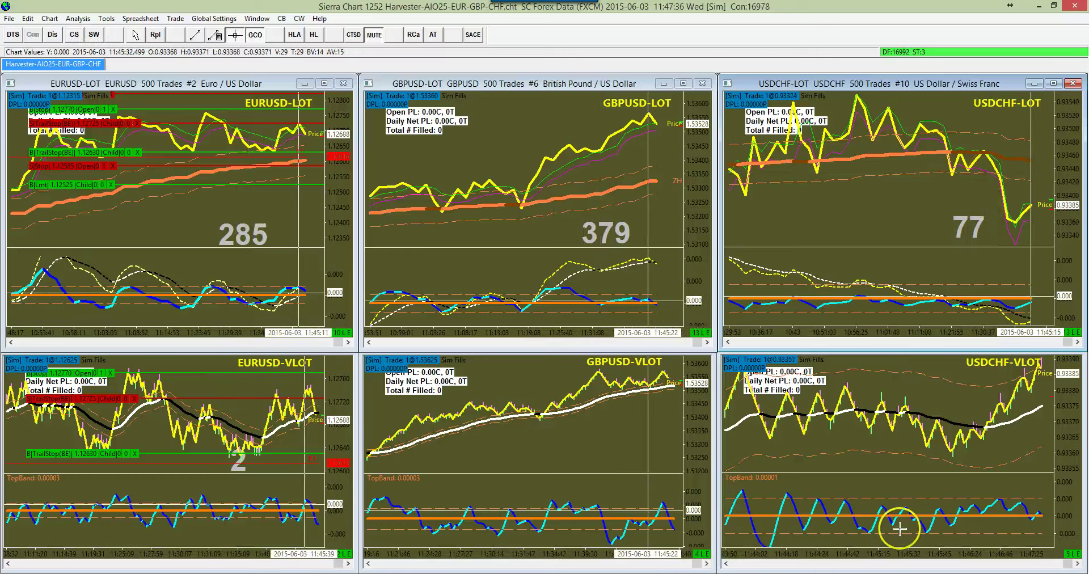
Compress the time scale of the USDCHF-VLOT chart to show a longer stretch of price history.
left_click_drag(820, 547, 888, 546)
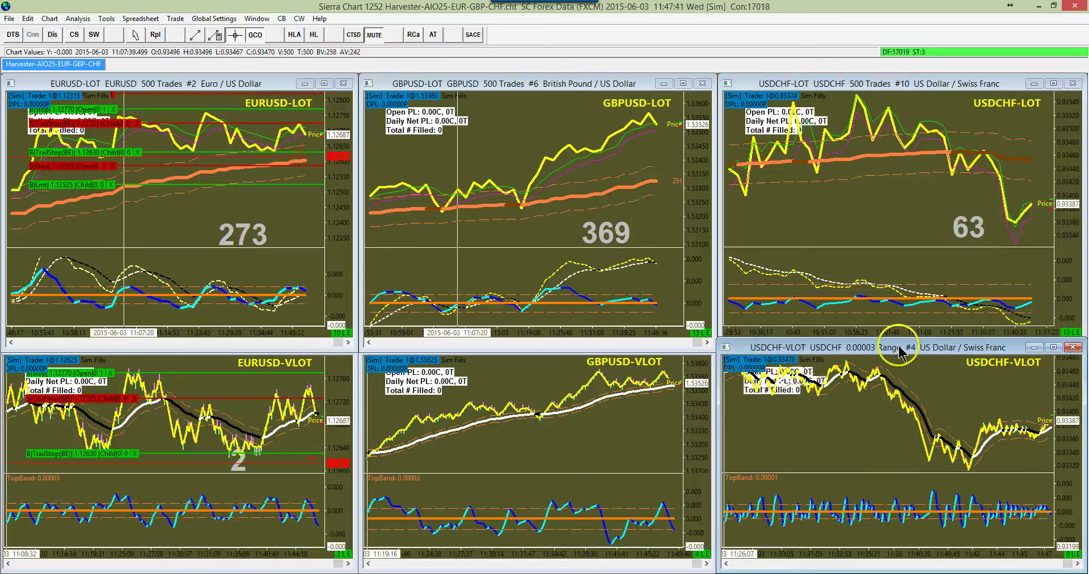
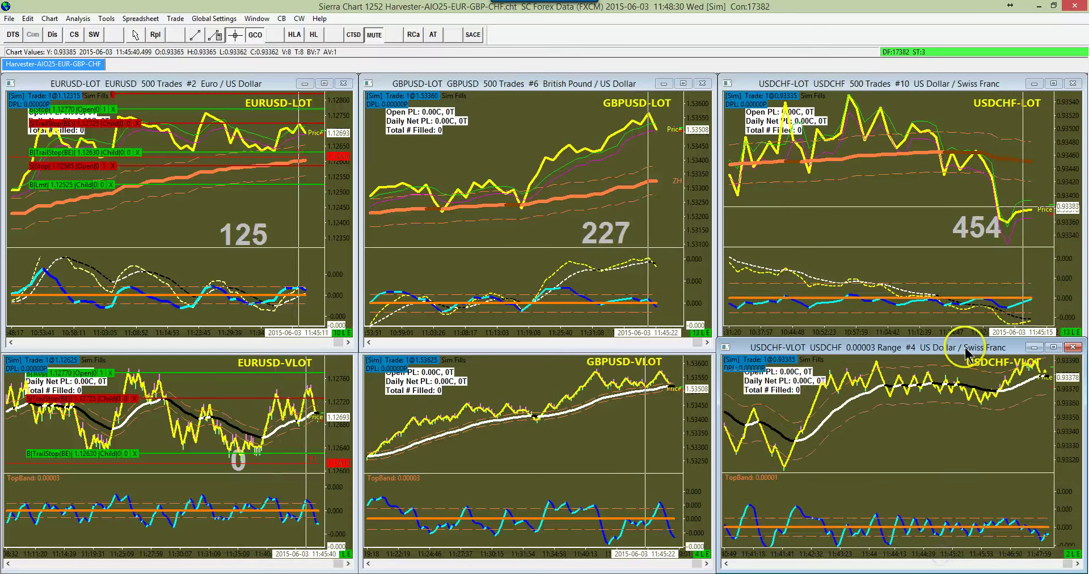
Trace the USDCHF-LOT MACD lines from about 11:26 to the latest bar and compare them with the price decline.
left_click(938, 283)
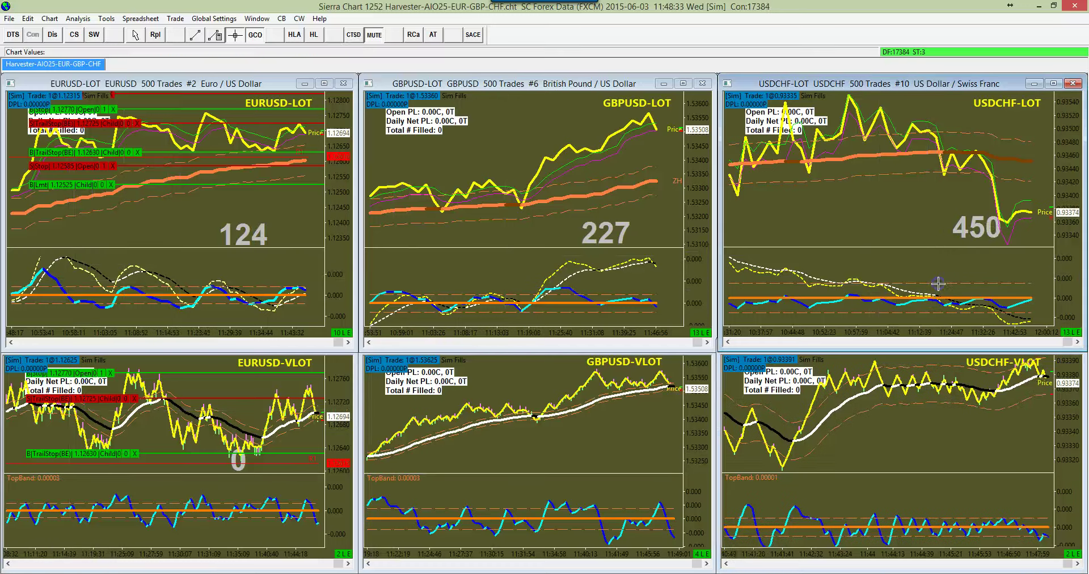
left_click(961, 292)
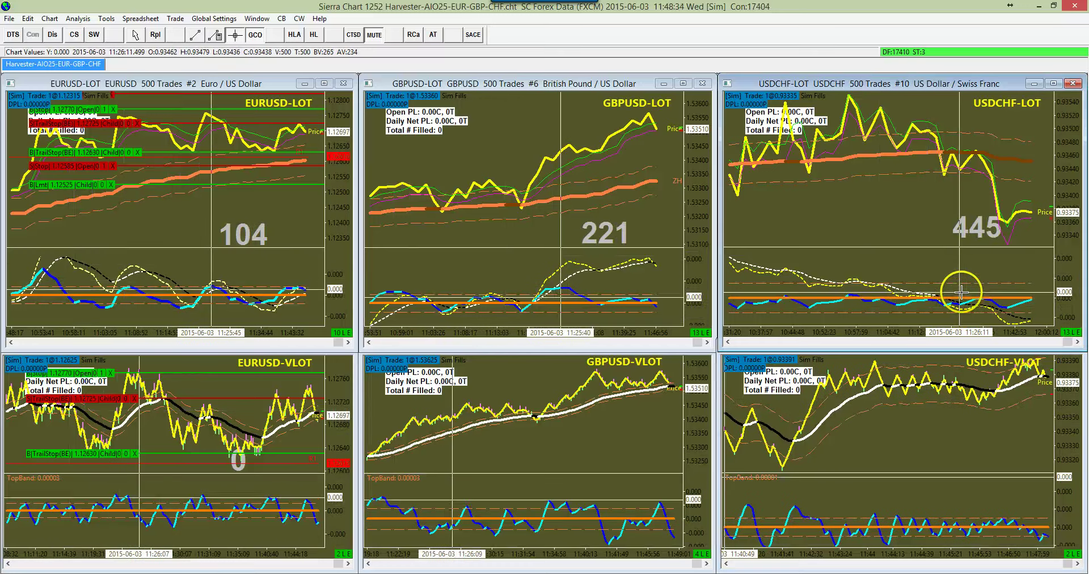
left_click(1008, 335)
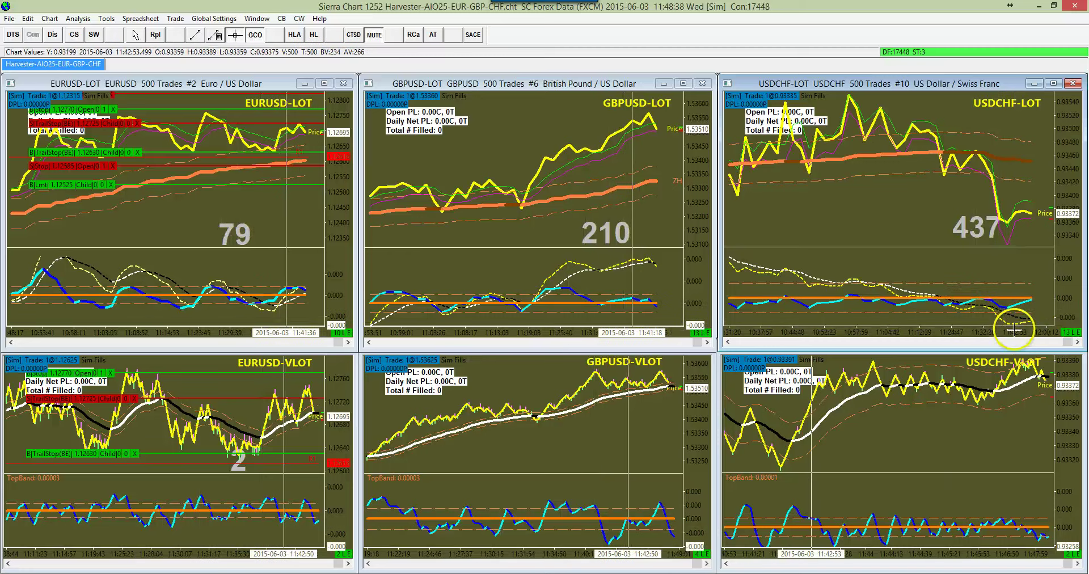
left_click(1019, 329)
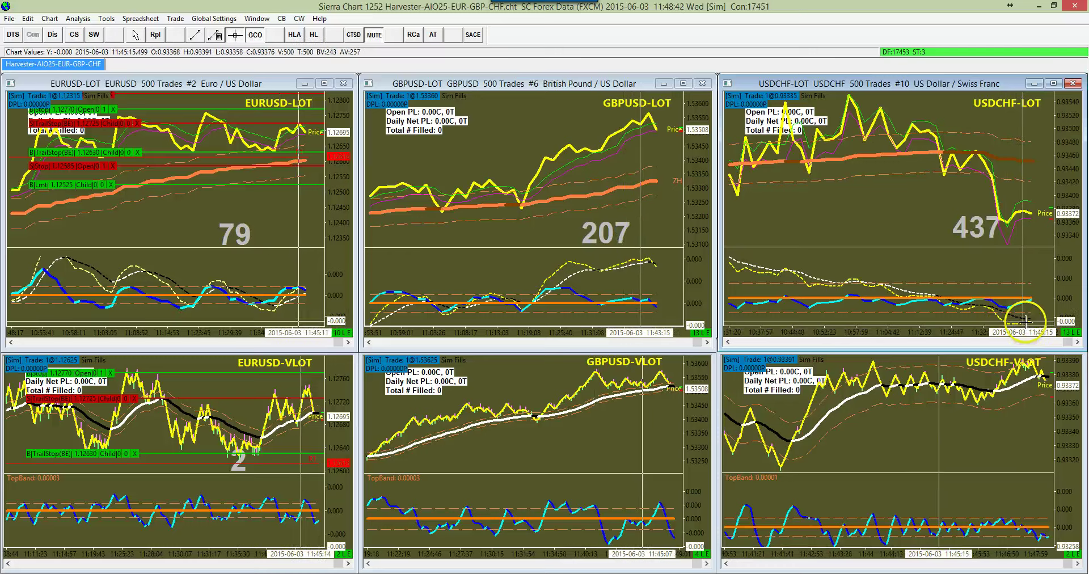
left_click(1031, 313)
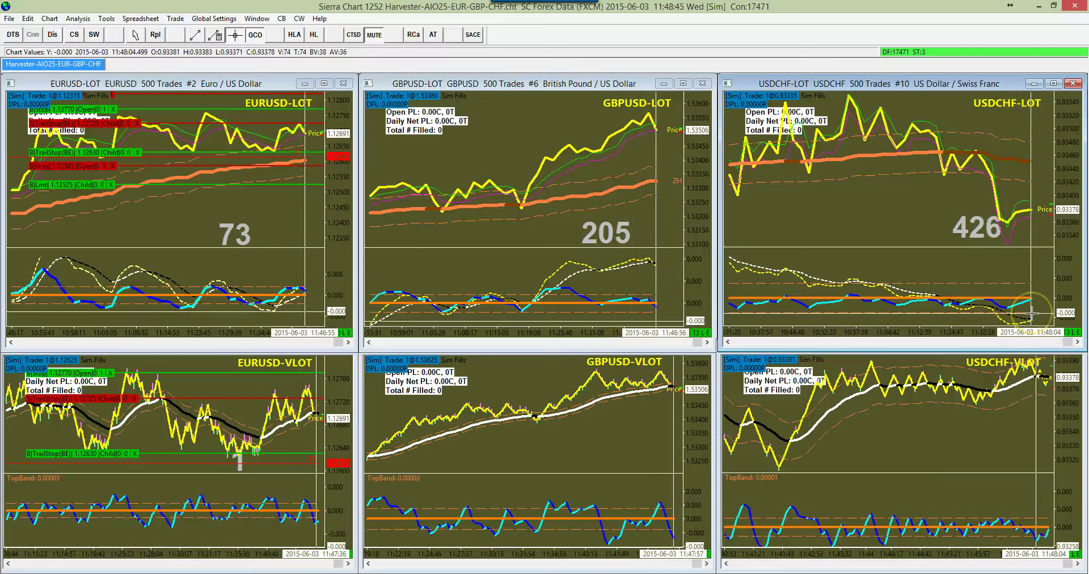
left_click(1046, 318)
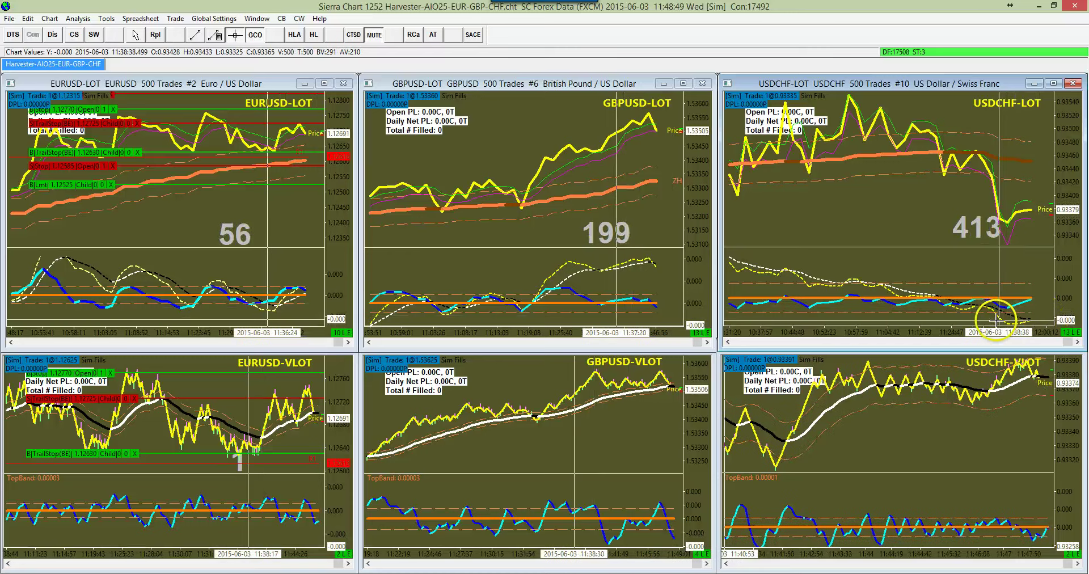
left_click(981, 160)
left_click(1005, 223)
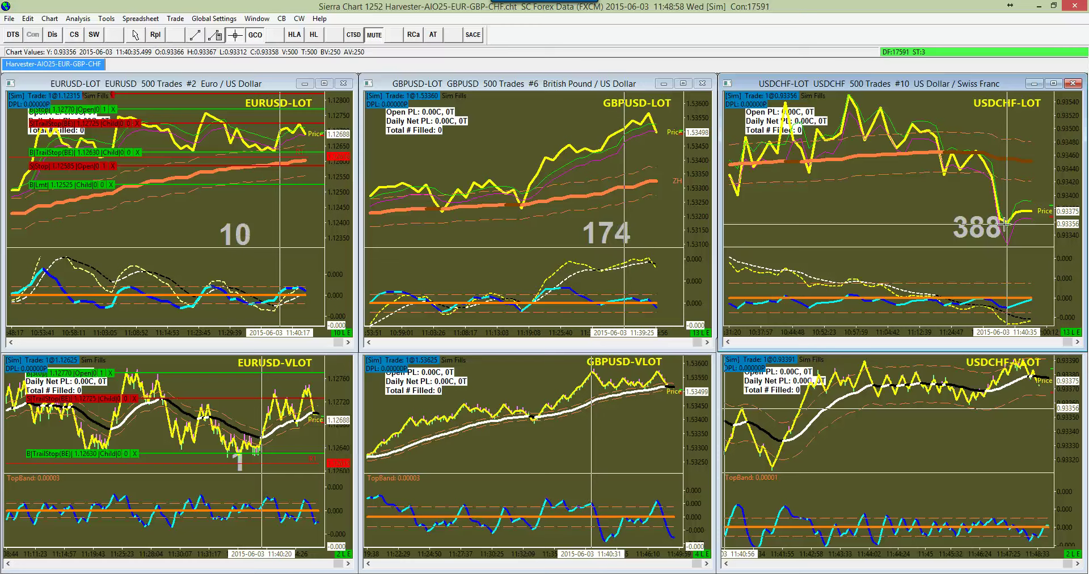
left_click(836, 201)
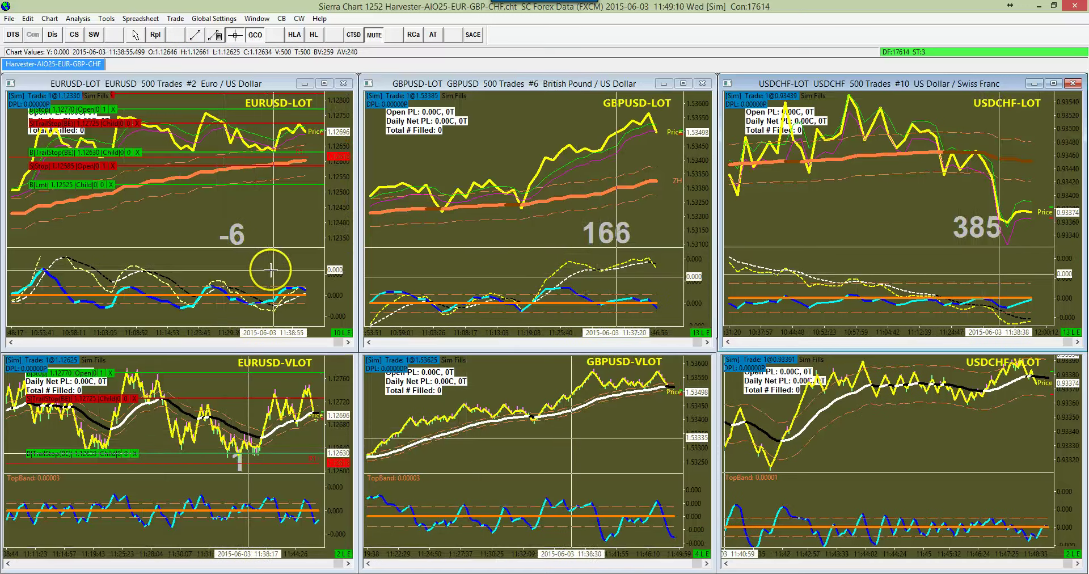
Compare the EURUSD-LOT price swings and MACD around 11:30 and 11:42 with the matching USDCHF-LOT bars.
left_click_drag(289, 145, 236, 167)
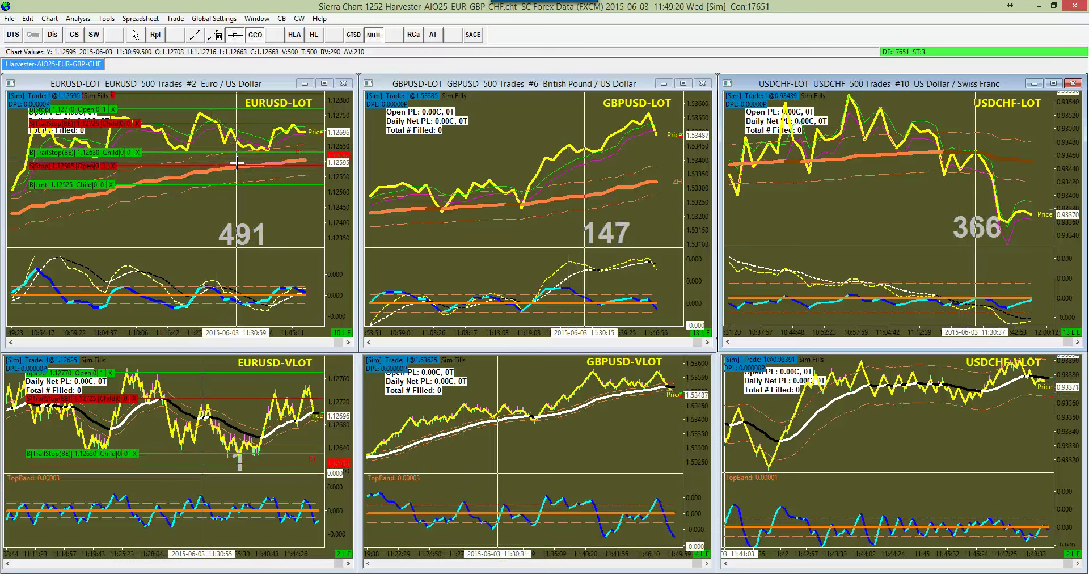
left_click_drag(236, 163, 223, 180)
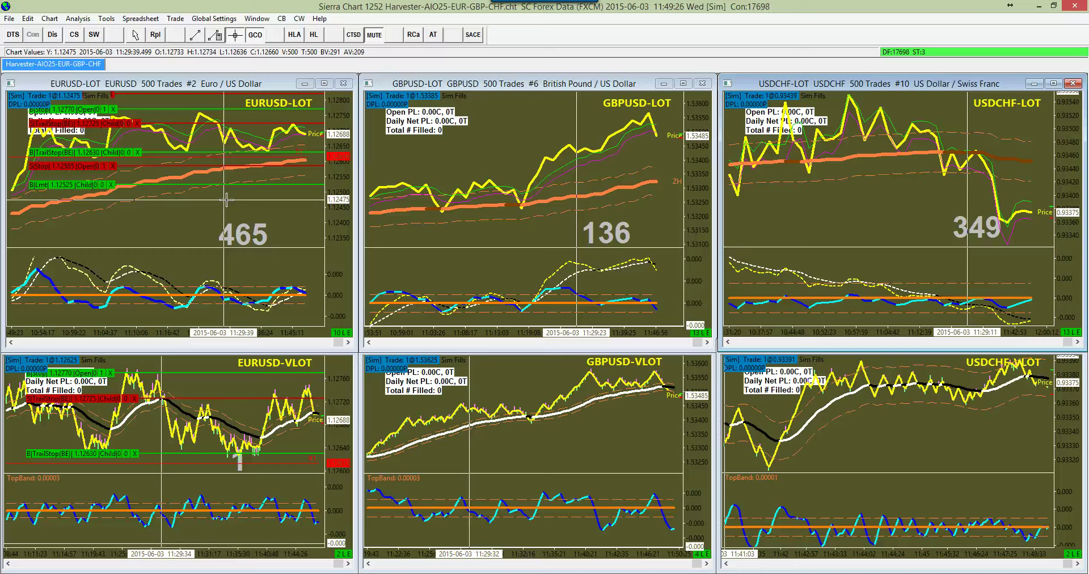
left_click_drag(266, 283, 1017, 300)
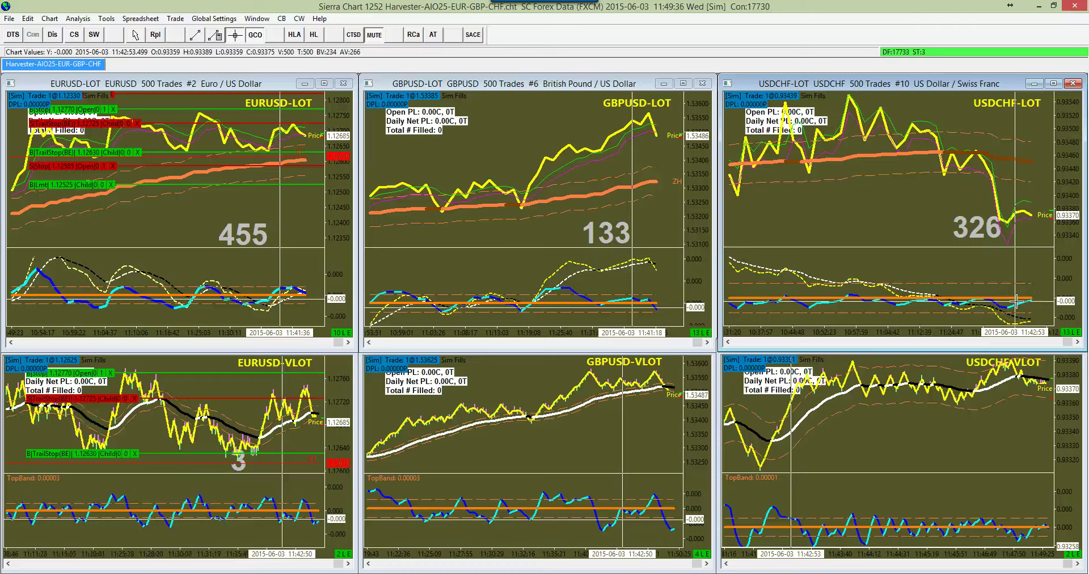
left_click_drag(199, 219, 307, 293)
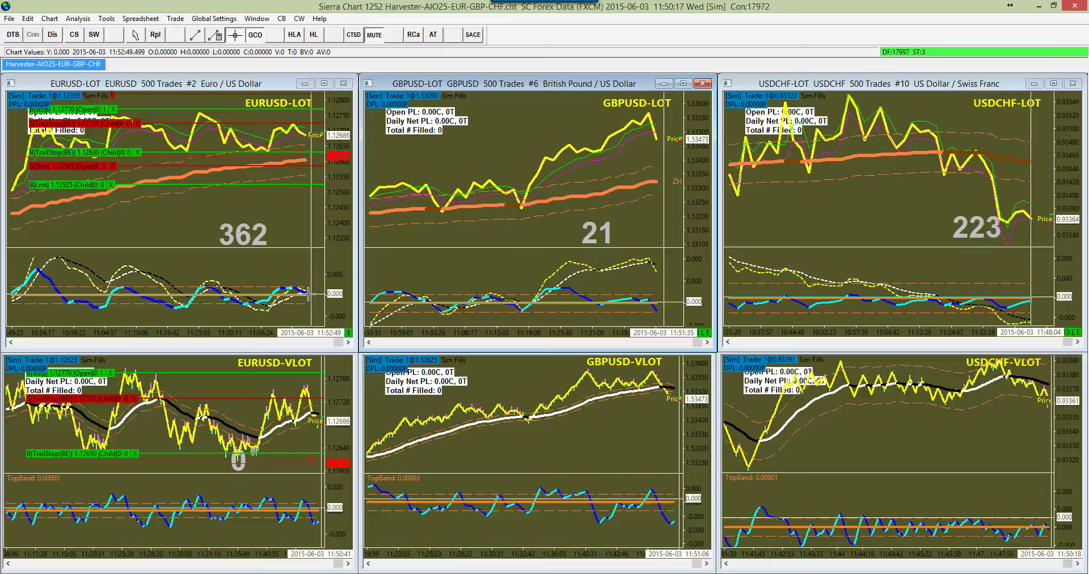
Trace the GBPUSD-VLOT MACD peaks between about 11:34 and 11:46 against the price highs above them.
left_click_drag(306, 295, 532, 491)
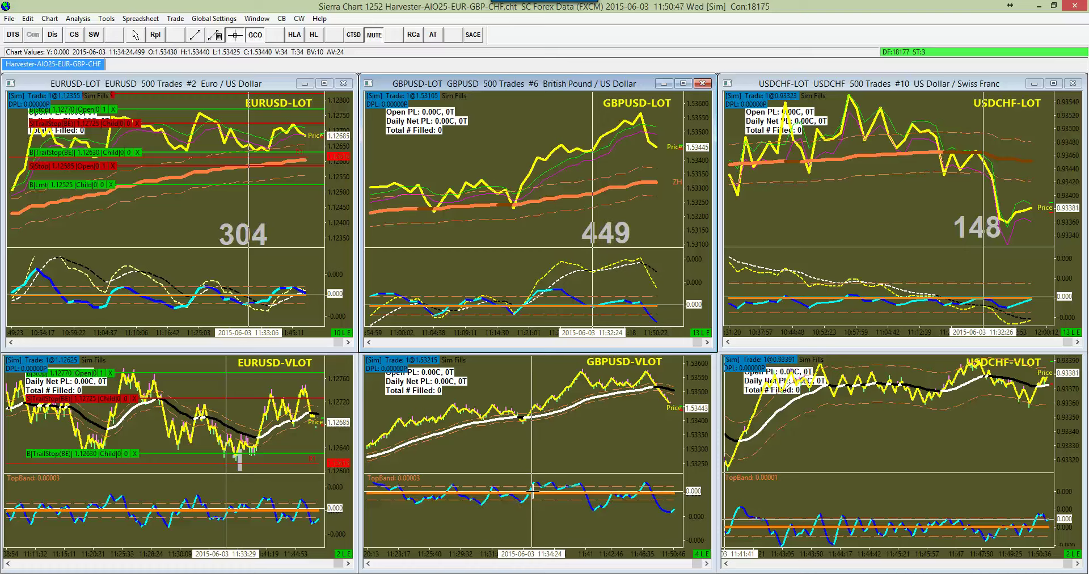
left_click_drag(532, 493, 585, 493)
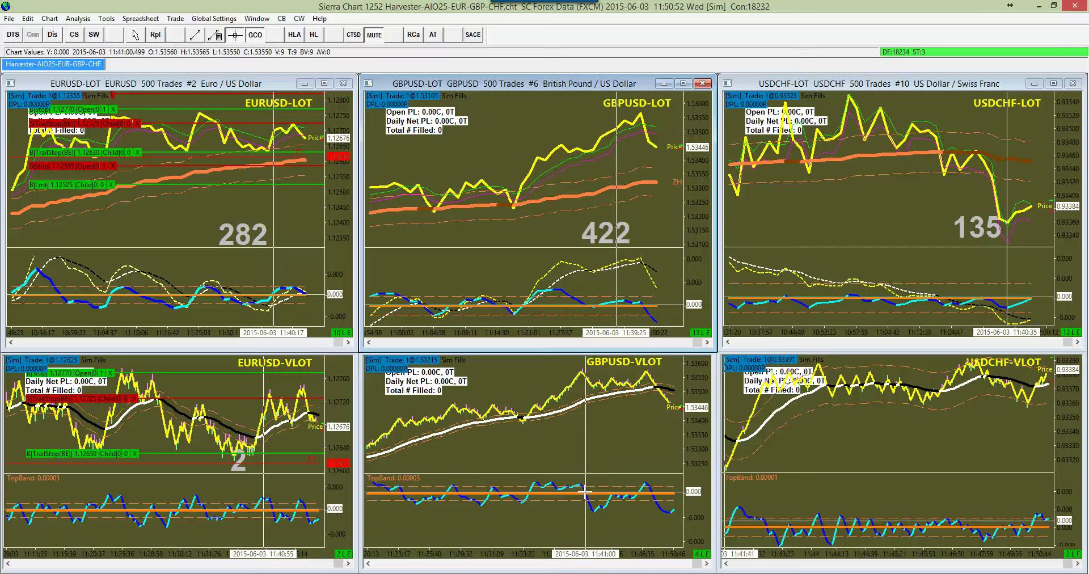
left_click(585, 492)
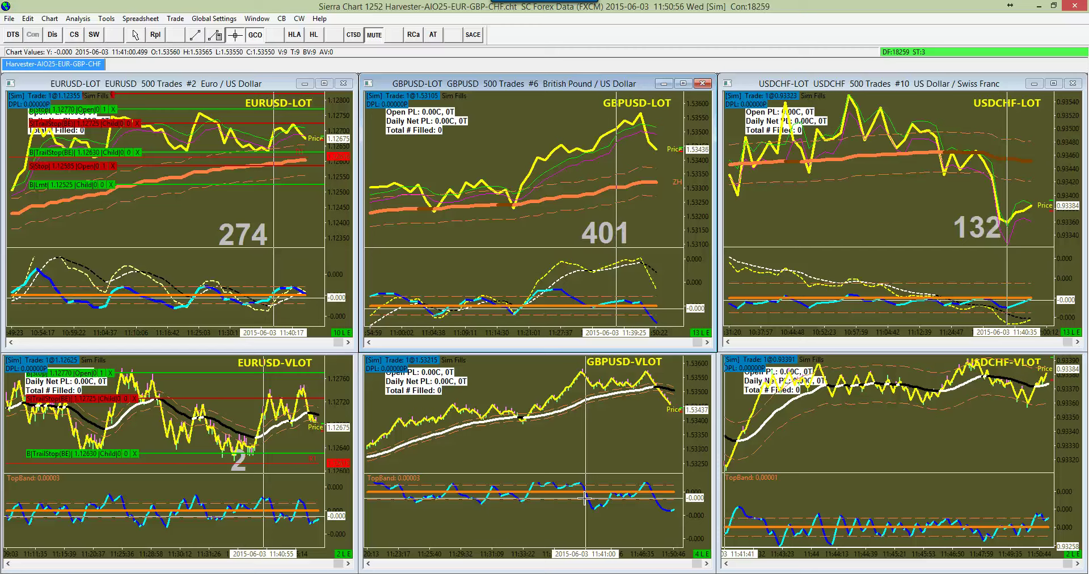
left_click_drag(585, 502, 640, 495)
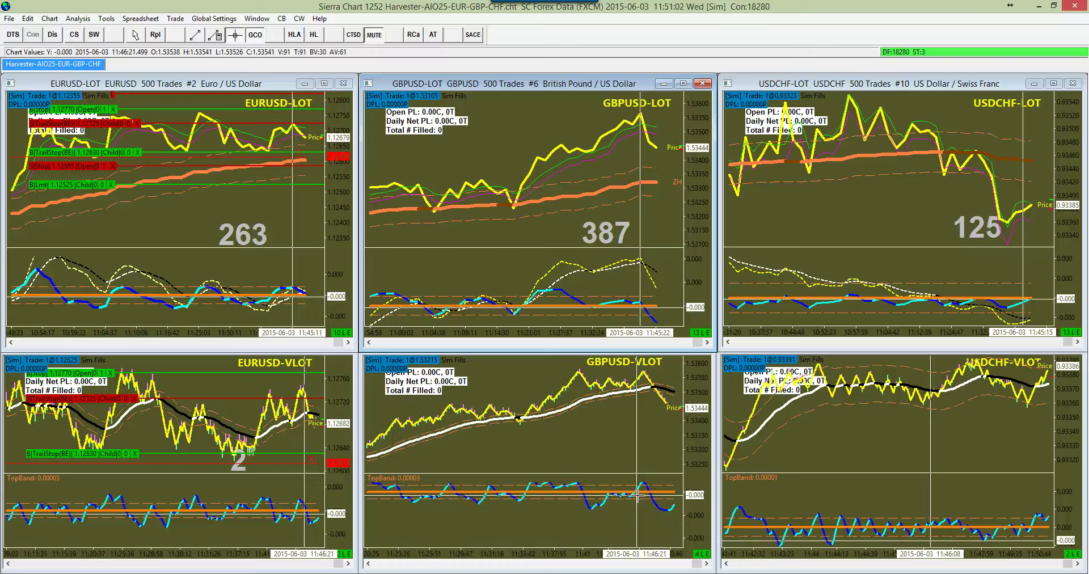
left_click_drag(637, 497, 687, 499)
Examine the USDCHF-VLOT MACD swings between about 11:45 and 11:47 and the EURUSD-VLOT MACD low near 11:30.
left_click_drag(566, 527, 910, 537)
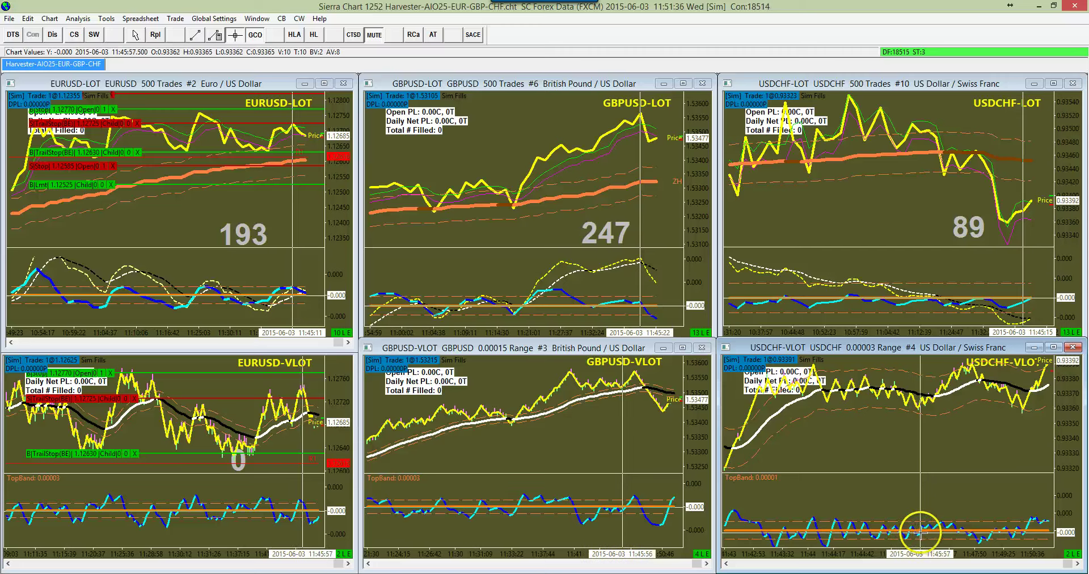
mouse_move(939, 527)
left_mouse_down()
mouse_move(914, 529)
mouse_move(949, 526)
left_mouse_up()
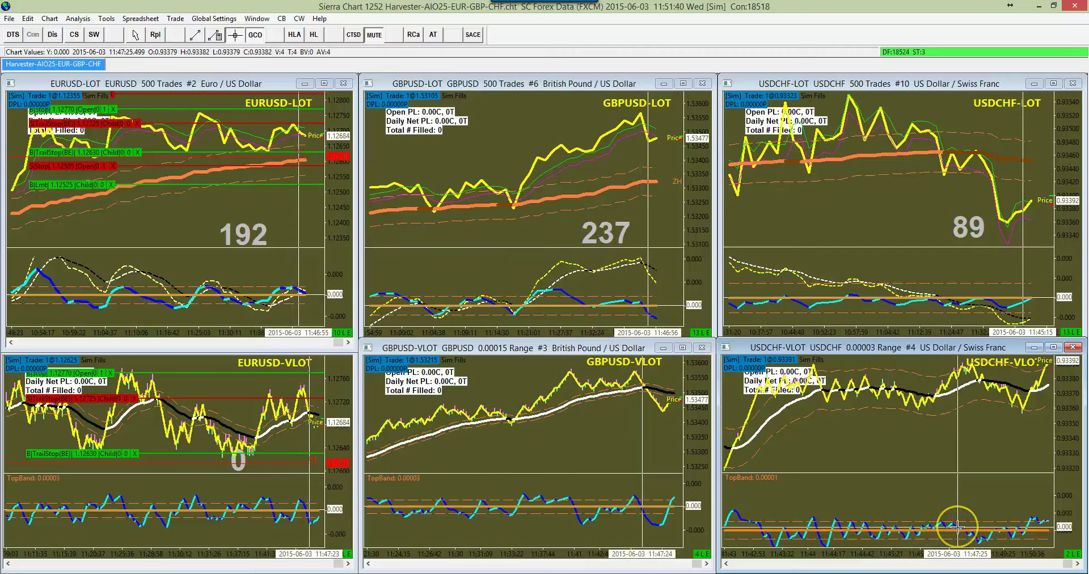
left_click_drag(967, 533, 976, 533)
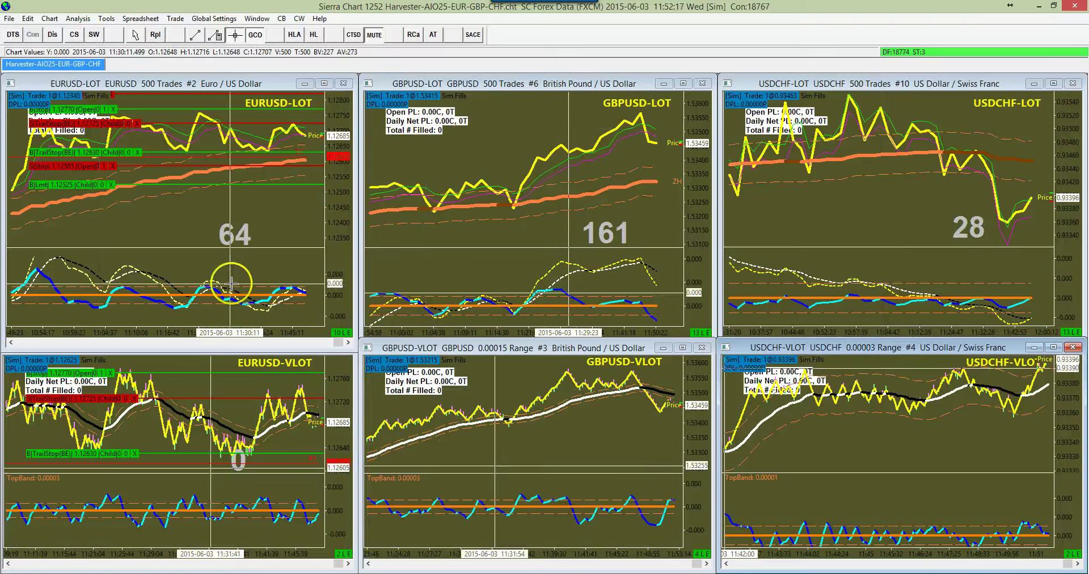
left_click(175, 531)
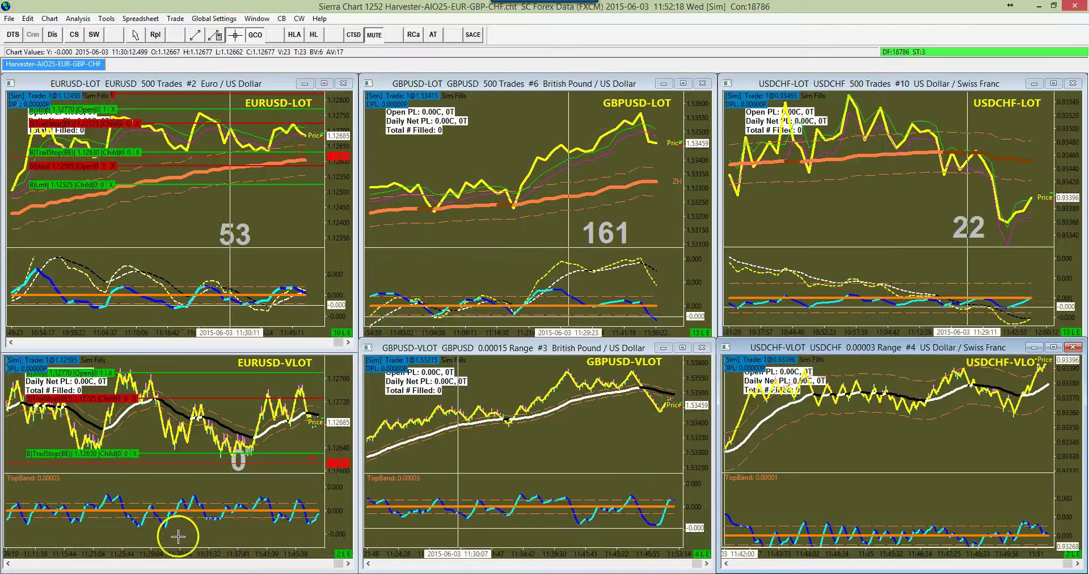